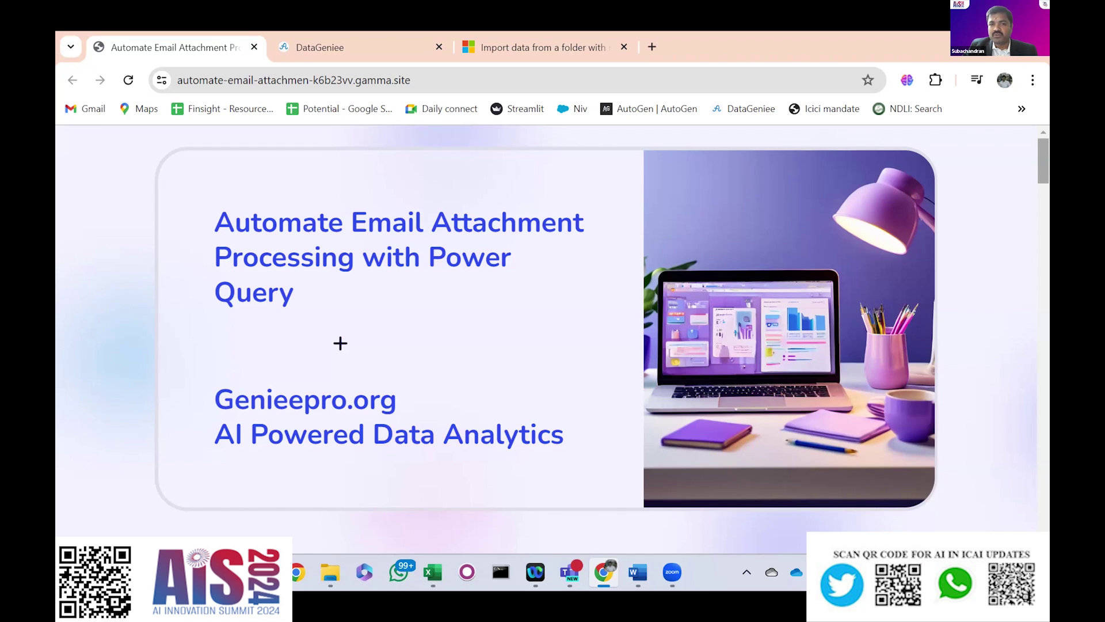
# Step: Read the presentation page from the introduction through the email data, Connect to Outlook, Parse Attachment Data, and Append and Consolidate sections
pyautogui.scroll(-6, 546, 340)
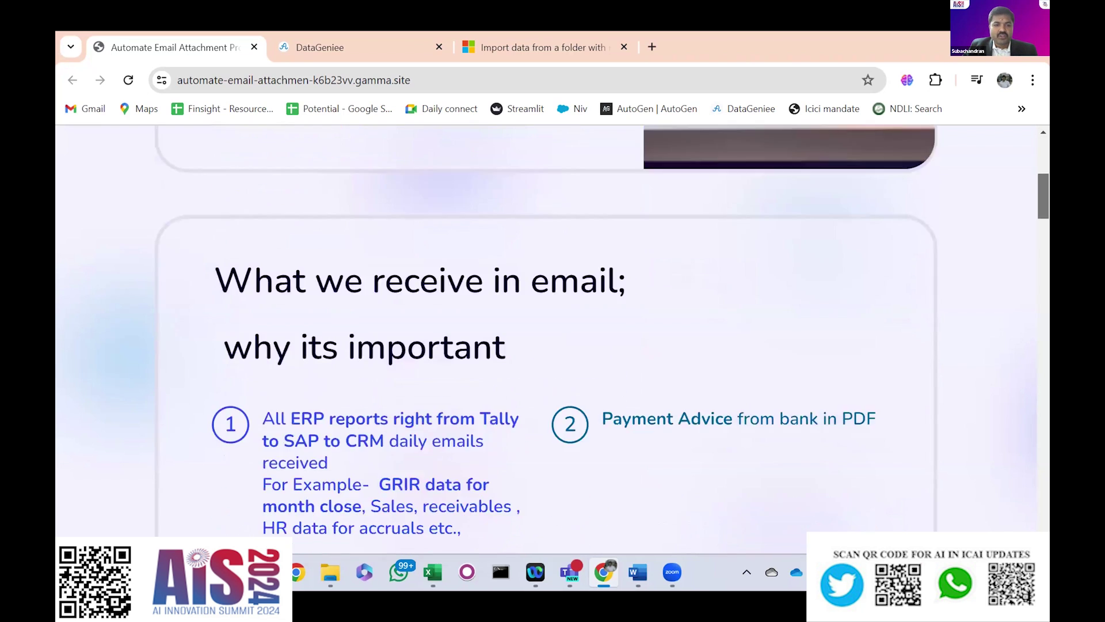
pyautogui.scroll(-1, 547, 340)
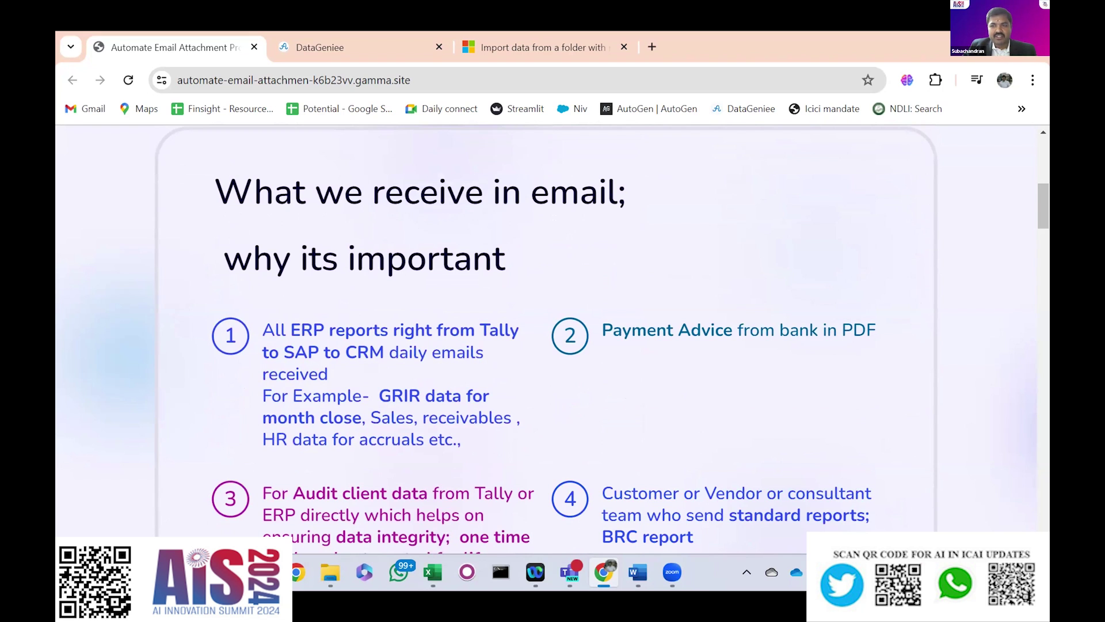
pyautogui.scroll(-1, 545, 350)
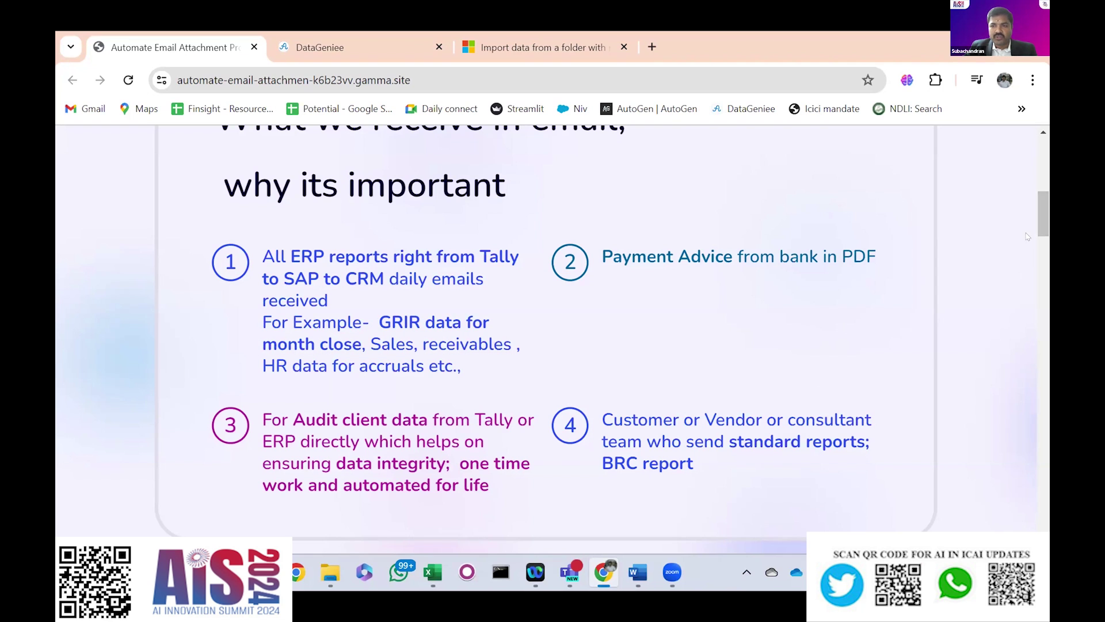
pyautogui.scroll(-2, 553, 334)
pyautogui.scroll(2, 552, 334)
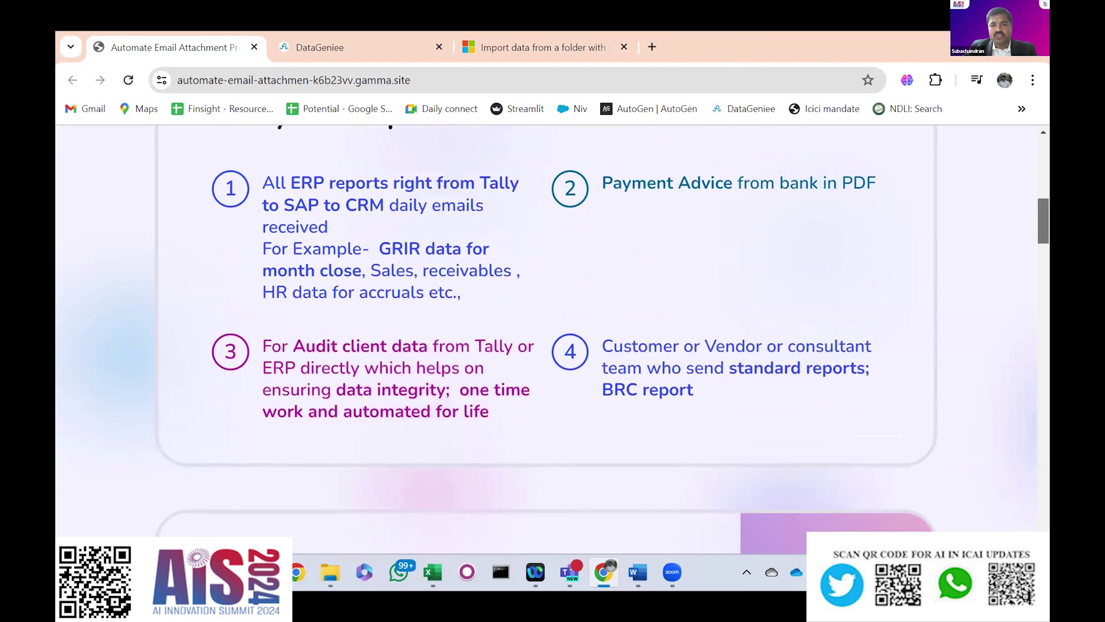
pyautogui.scroll(-1, 553, 334)
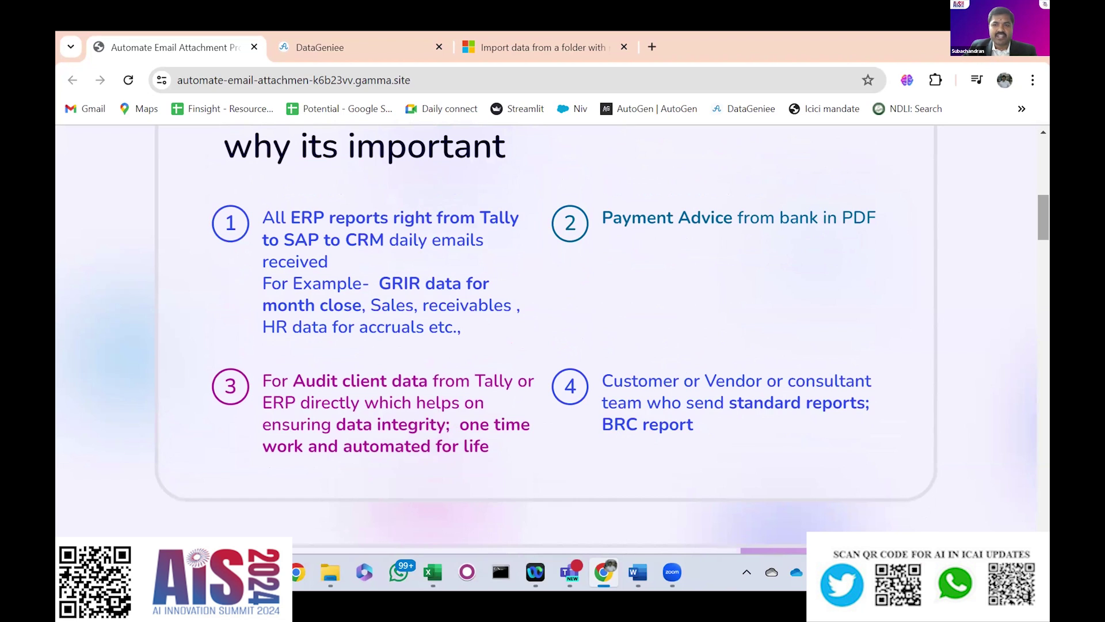
pyautogui.scroll(-5, 553, 339)
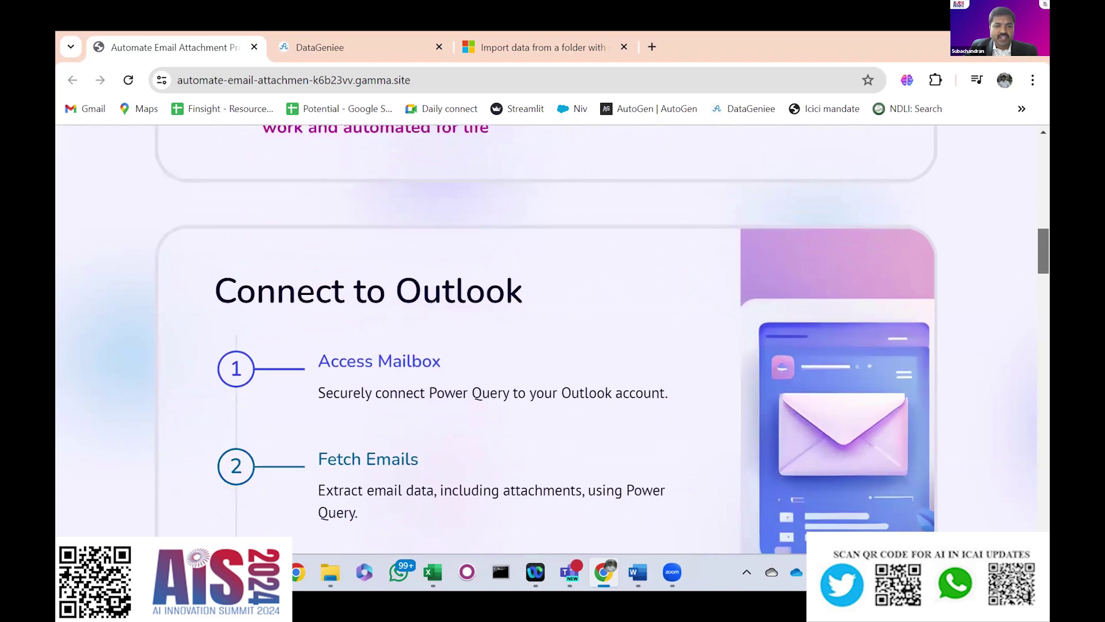
pyautogui.scroll(-2, 442, 270)
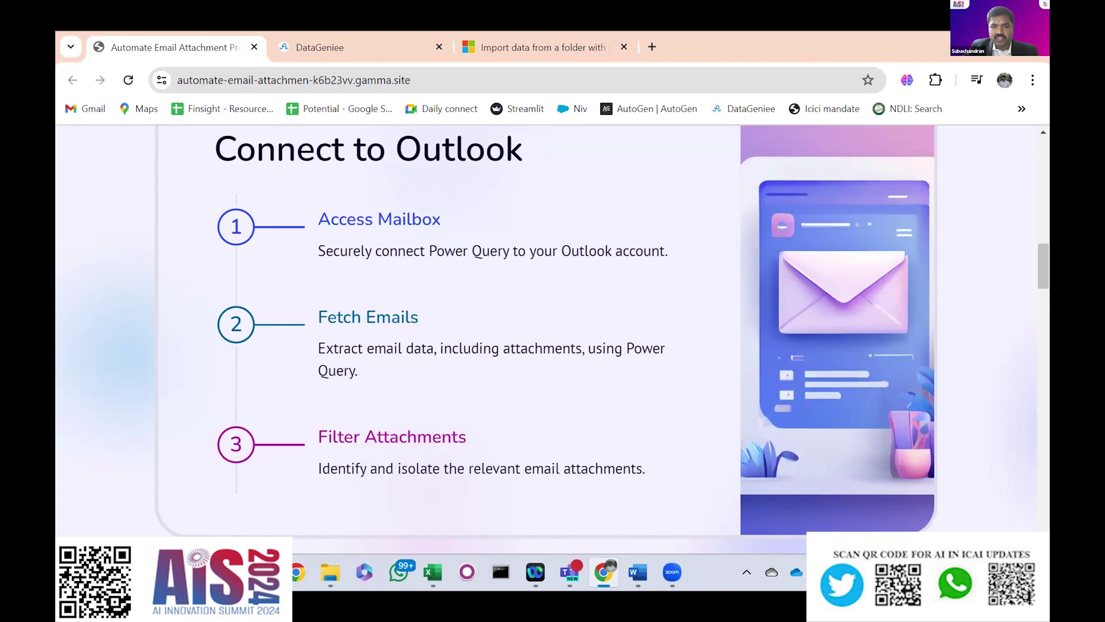
pyautogui.scroll(-5, 553, 323)
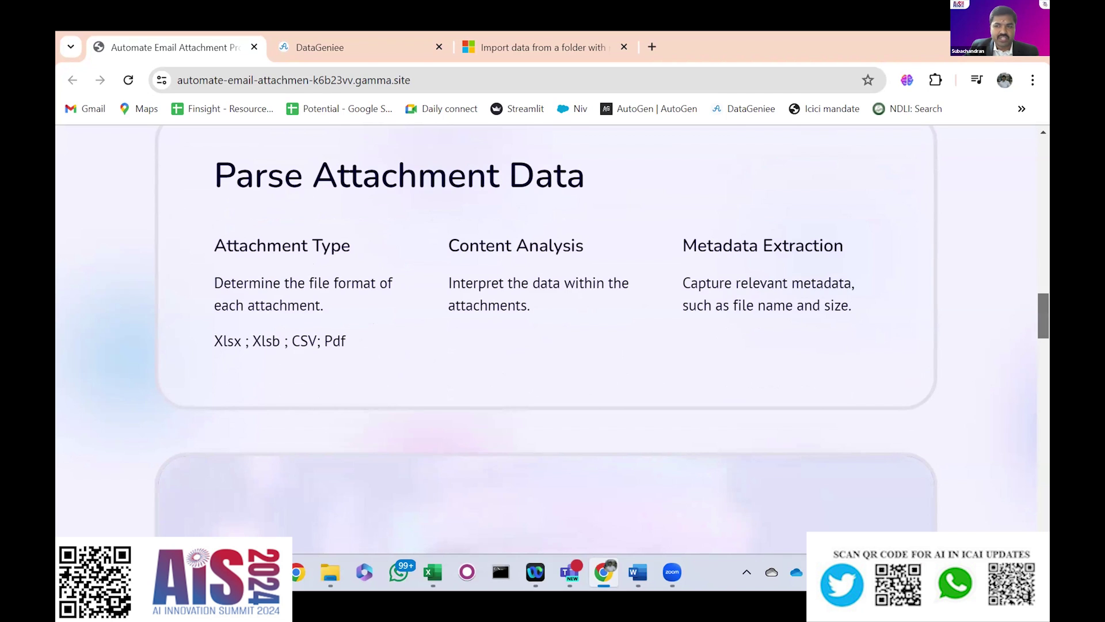
pyautogui.scroll(-4, 1043, 317)
pyautogui.scroll(-2, 546, 345)
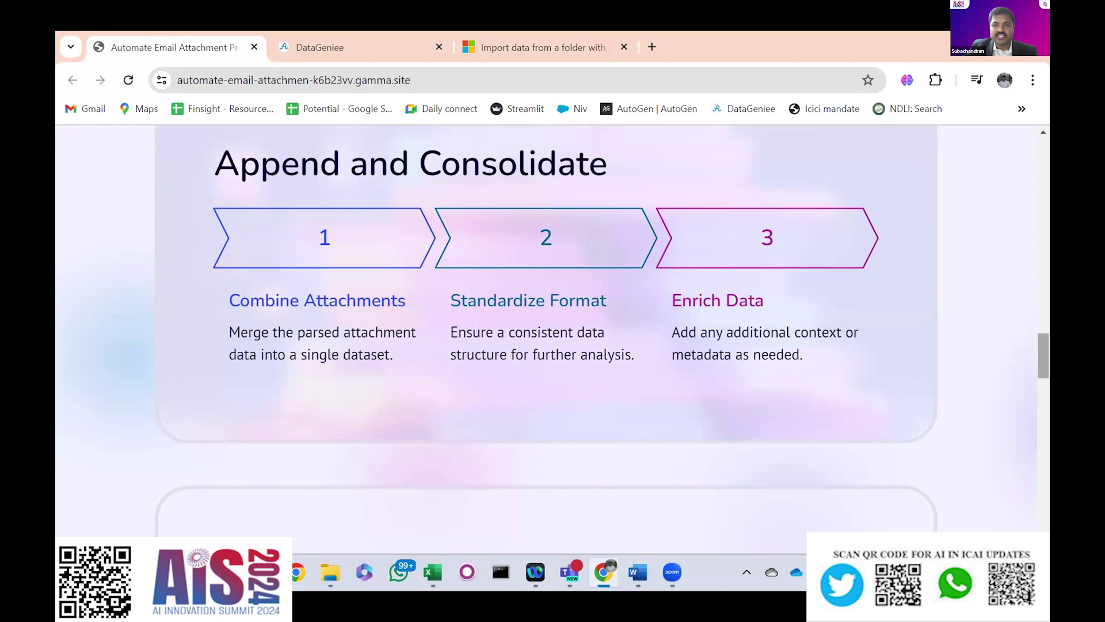
# Step: Review the Load to Genie, benefits and Data Geniee analytics sections, and return to the section on why received emails are important
pyautogui.scroll(-1, 1043, 355)
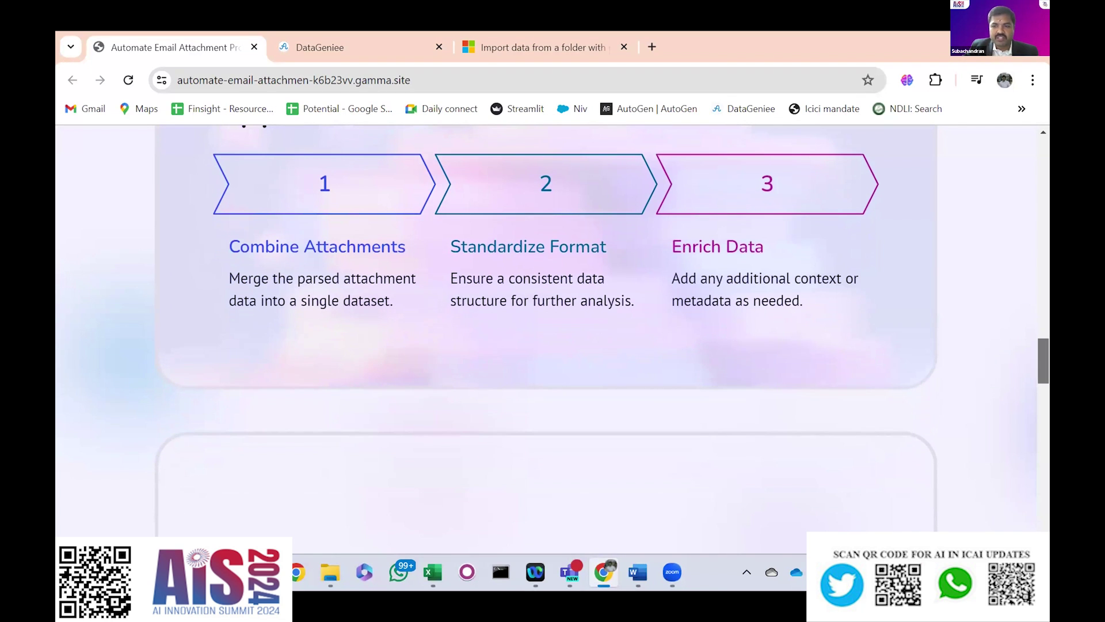
pyautogui.scroll(-5, 1043, 360)
pyautogui.scroll(1, 1043, 361)
pyautogui.scroll(-1, 1043, 360)
pyautogui.scroll(-1, 602, 329)
pyautogui.scroll(-1, 552, 328)
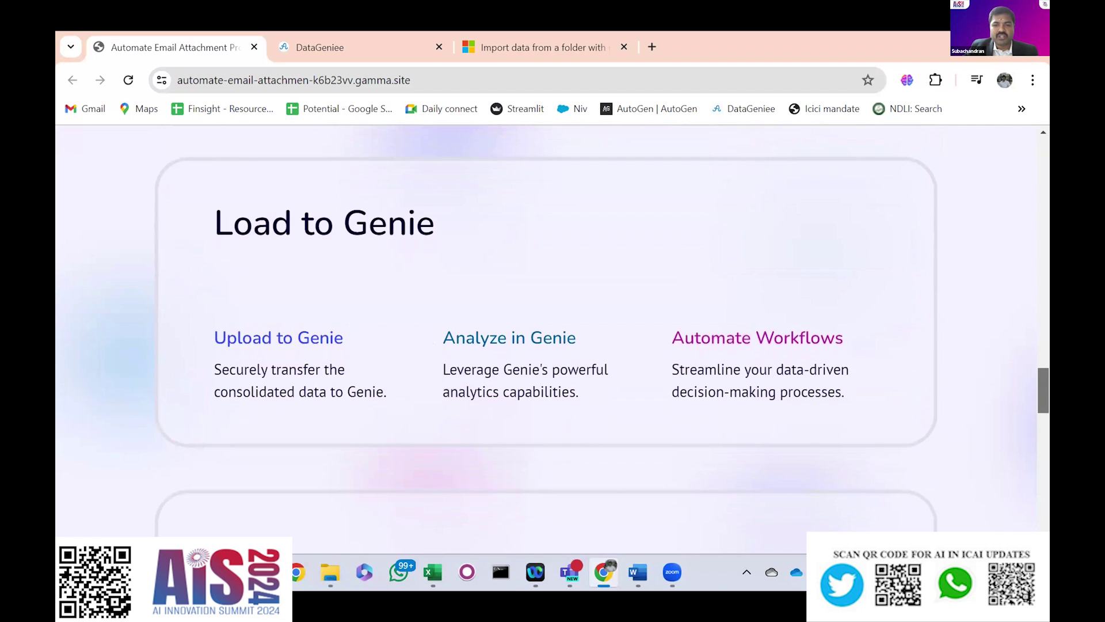
pyautogui.scroll(-2, 553, 328)
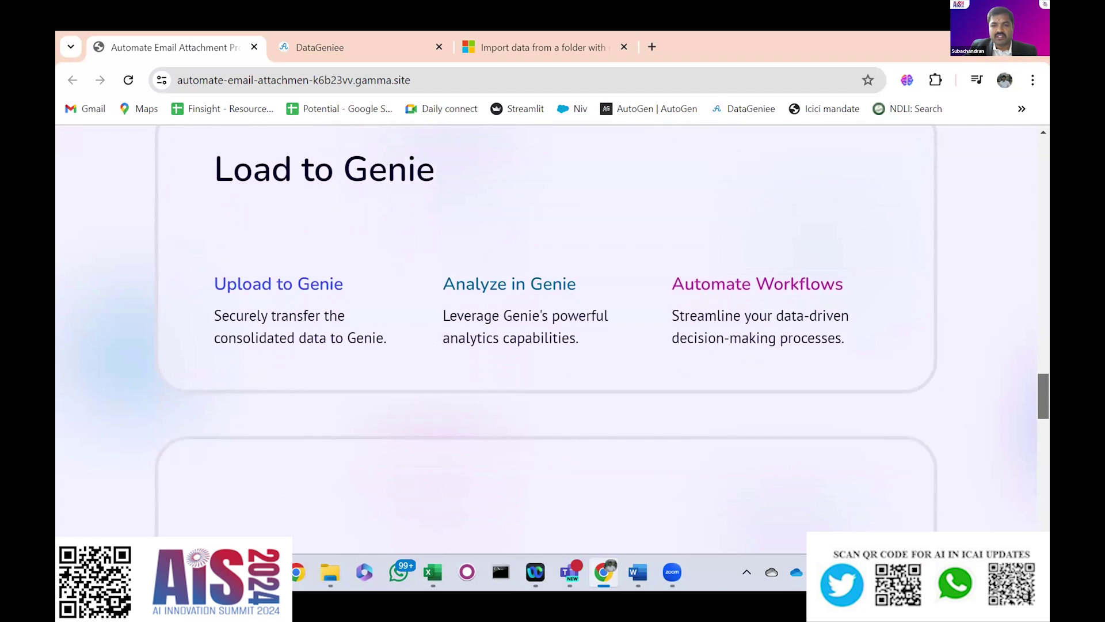
pyautogui.scroll(1, 553, 328)
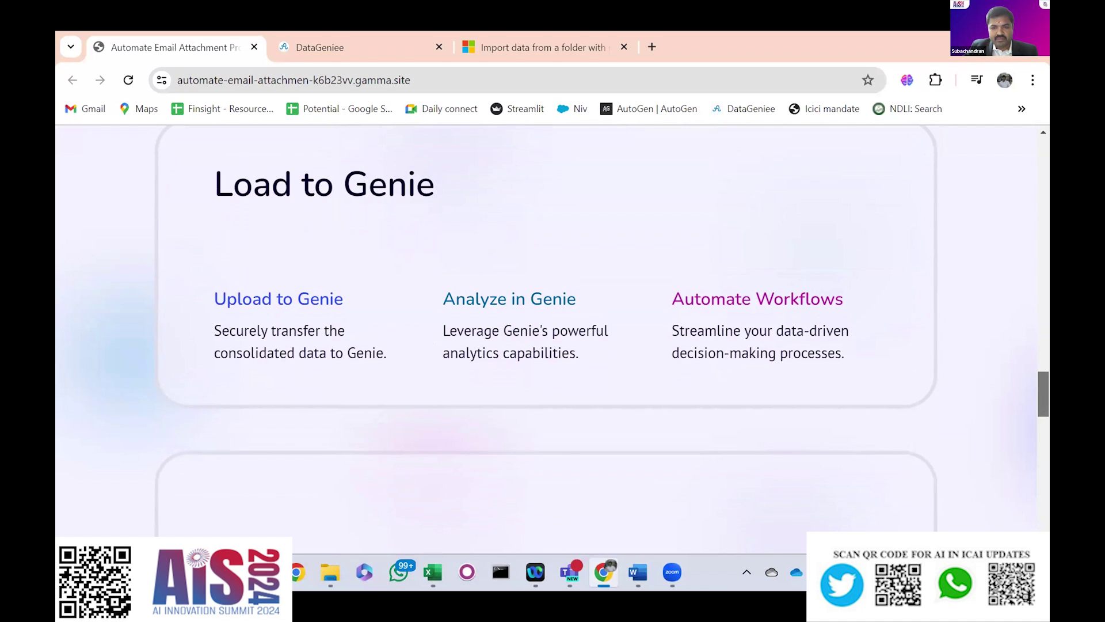
pyautogui.scroll(-5, 552, 328)
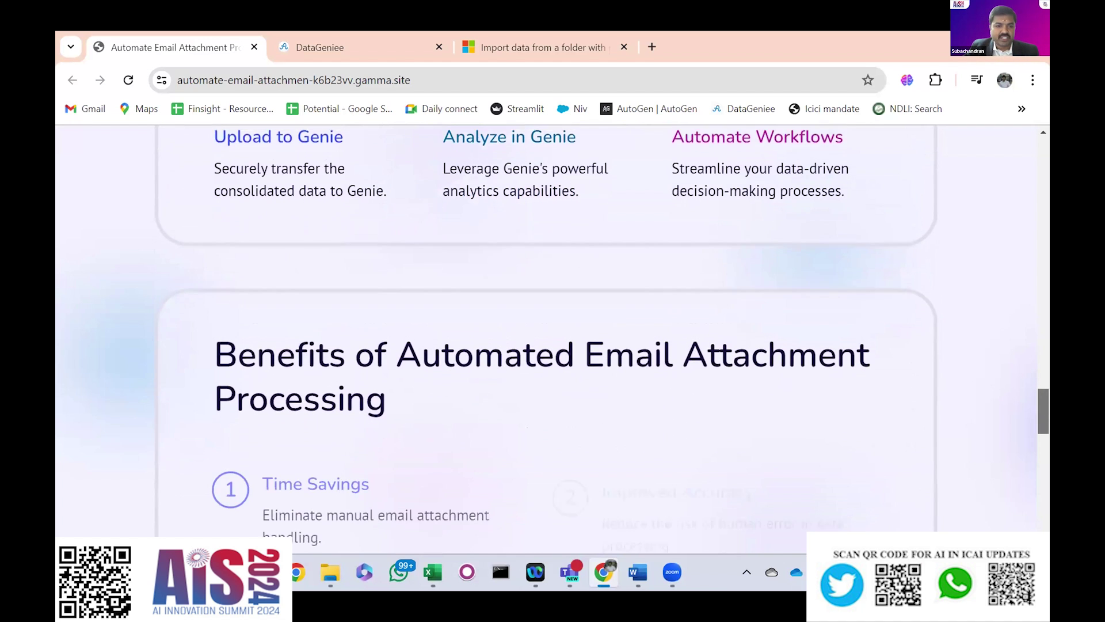
pyautogui.scroll(-10, 553, 328)
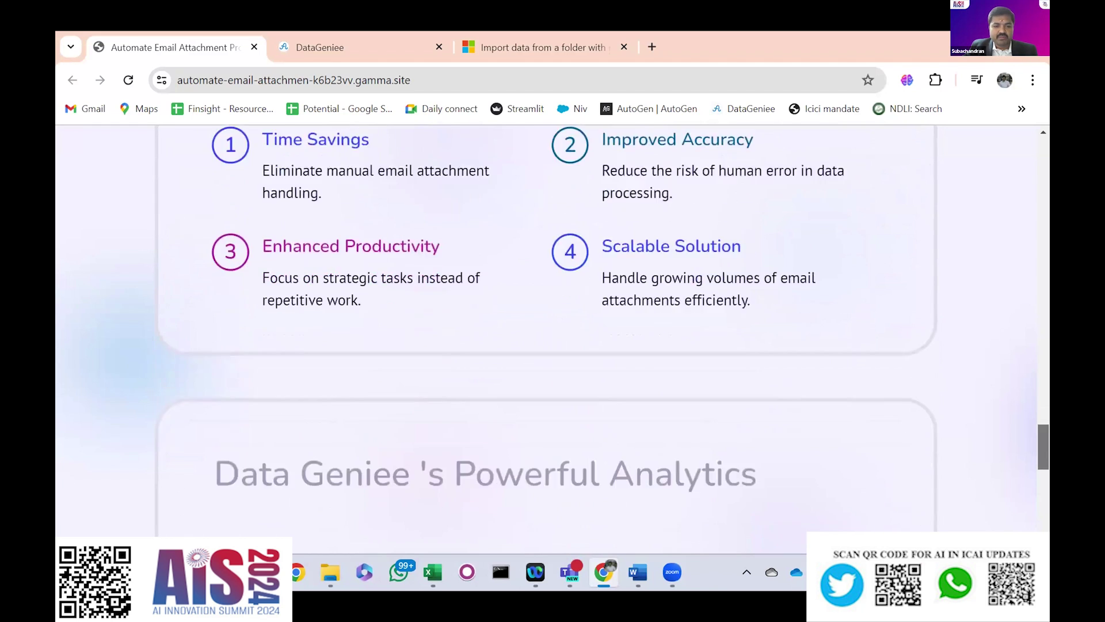
pyautogui.scroll(15, 553, 328)
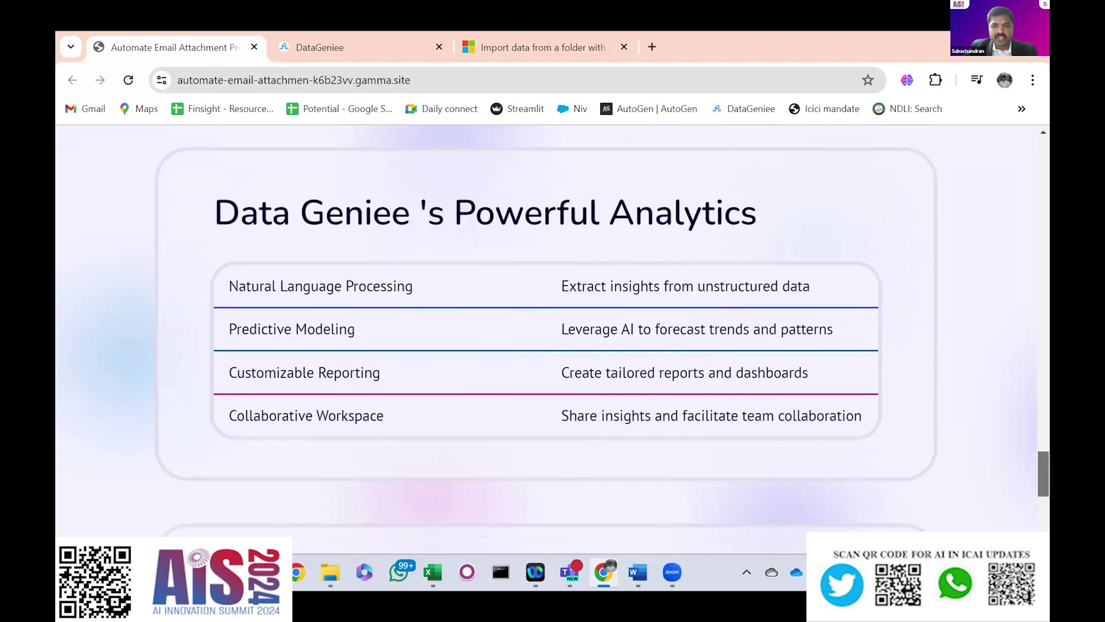
pyautogui.scroll(10, 553, 328)
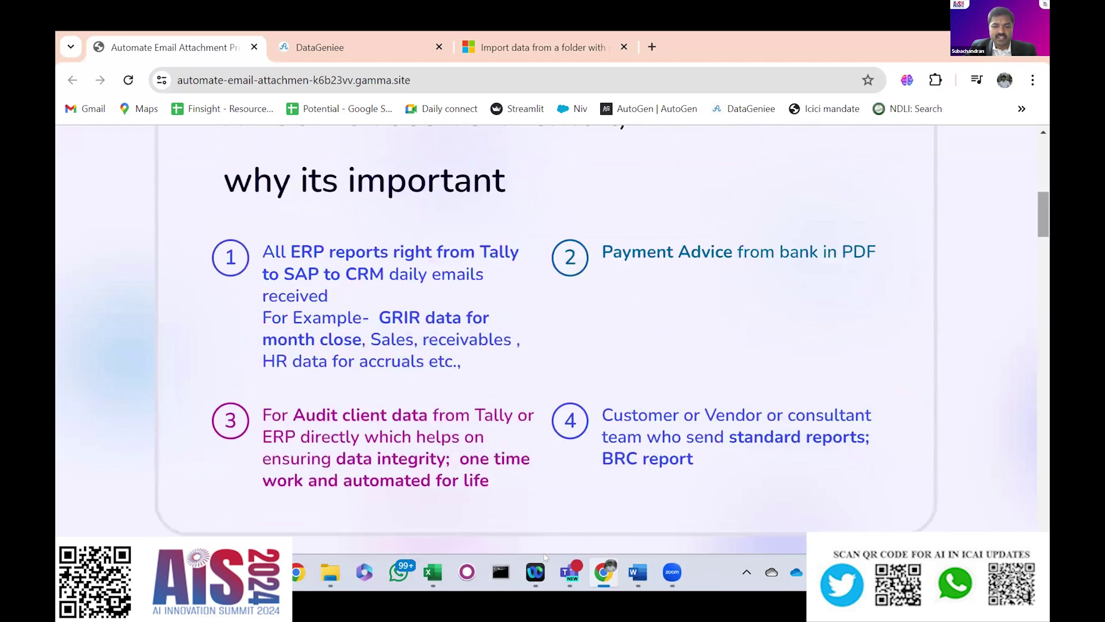
# Step: Switch to Excel's Power Query Editor, shrink its window, and show the Blank Query option among the other new data sources
pyautogui.click(433, 590)
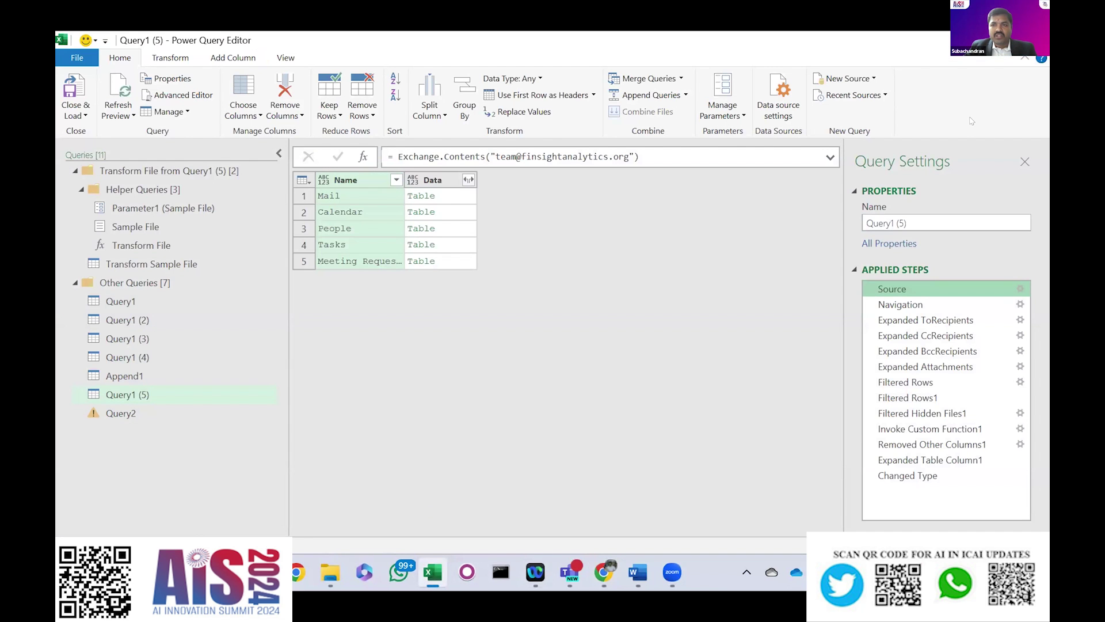
pyautogui.press('super+Down')
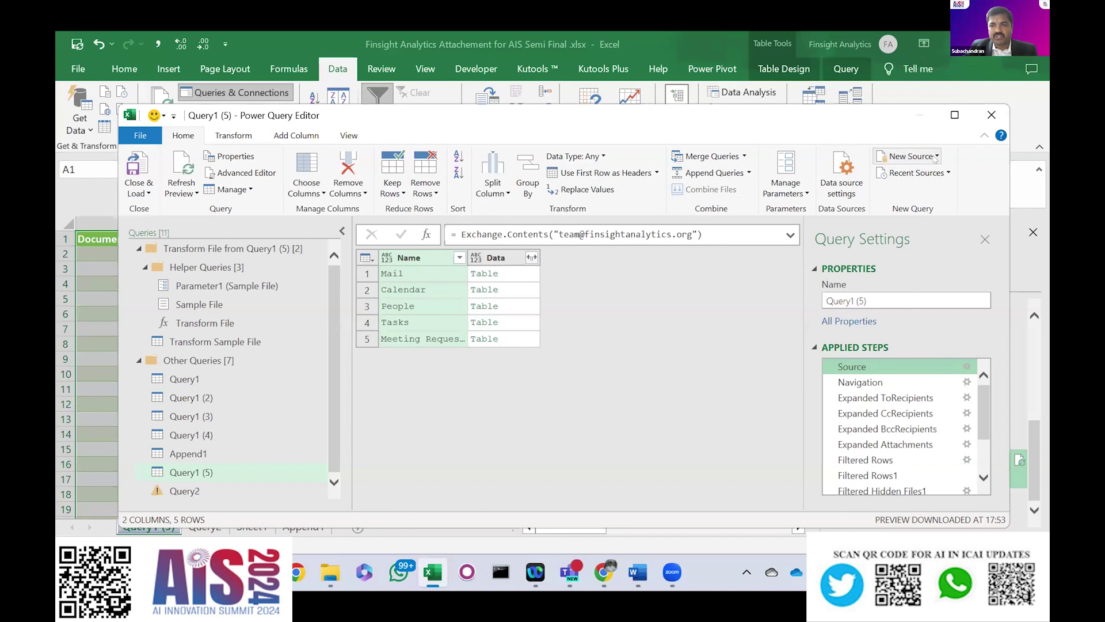
pyautogui.click(936, 159)
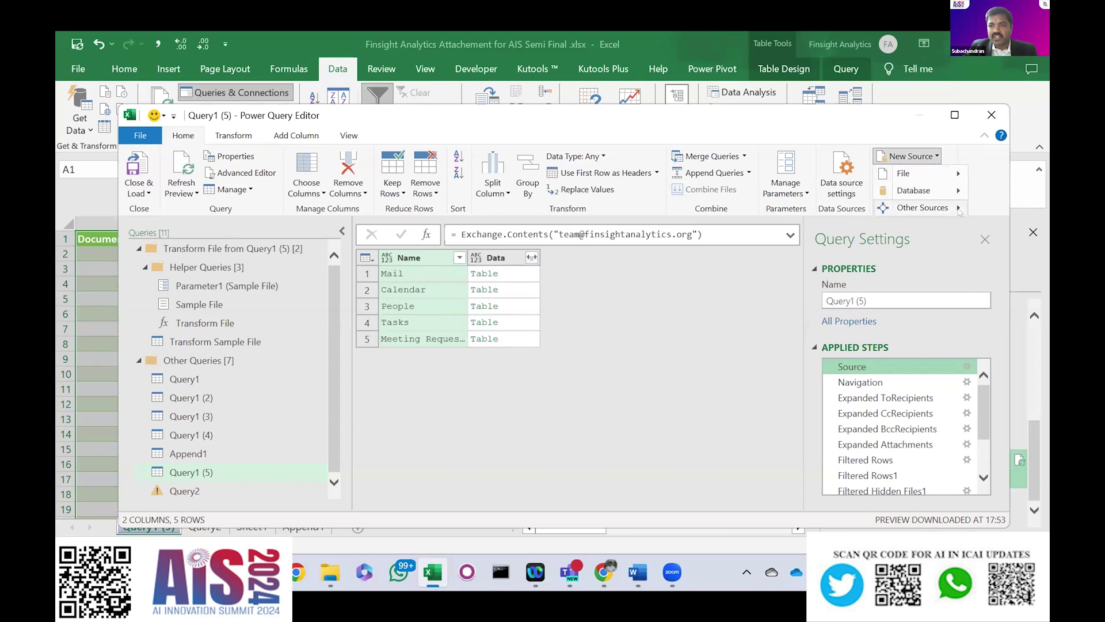
pyautogui.moveTo(959, 212)
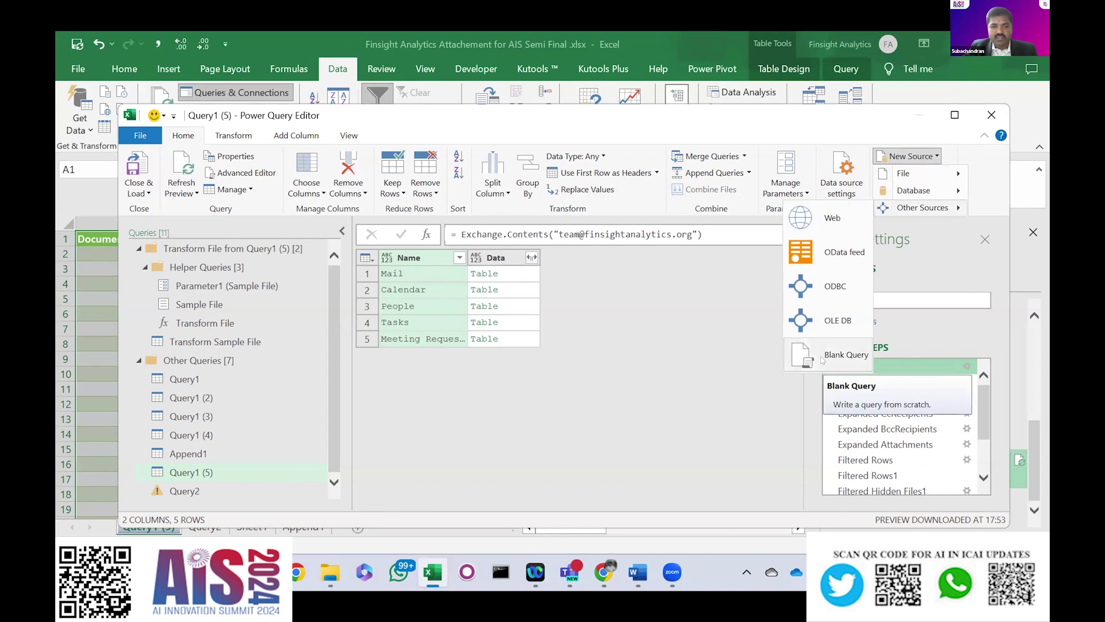
# Step: Select the entire Exchange.Contents formula in the Source step of Query1 (5)
pyautogui.click(230, 493)
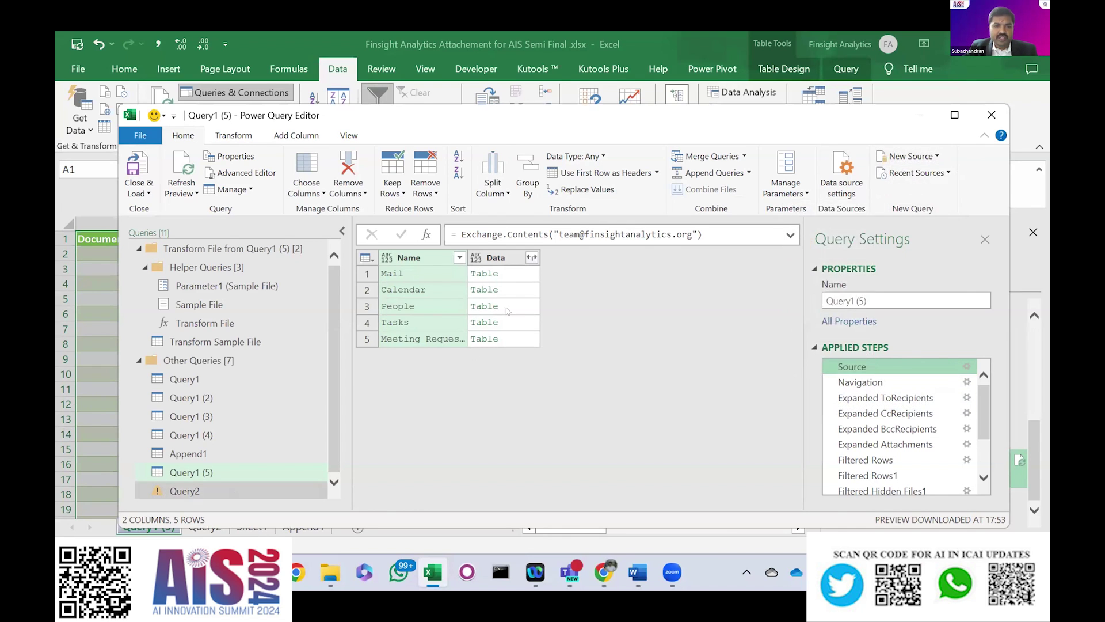
pyautogui.click(452, 232)
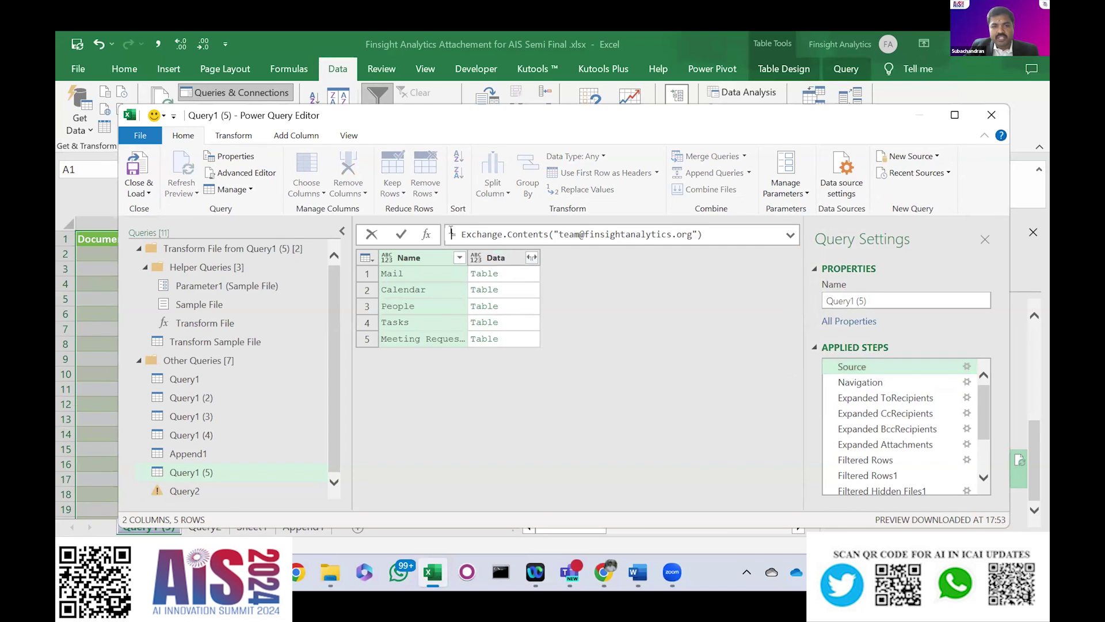
pyautogui.hotkey('ctrl', 'a')
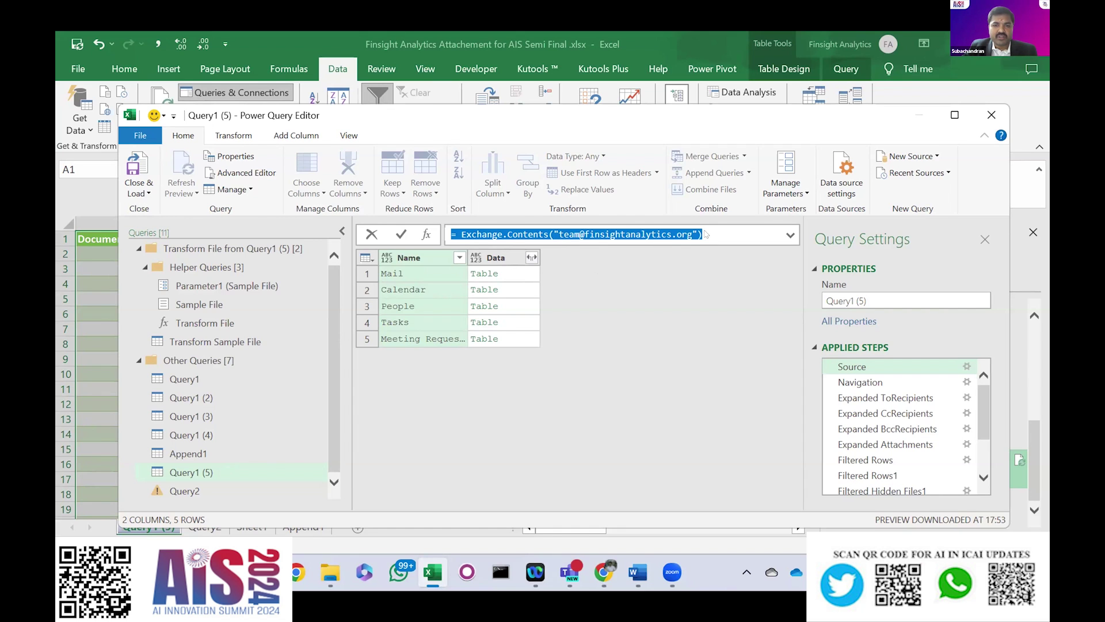
# Step: View the Exchange and Microsoft account sign-in options in Query2's credentials, and leave without connecting
pyautogui.click(191, 491)
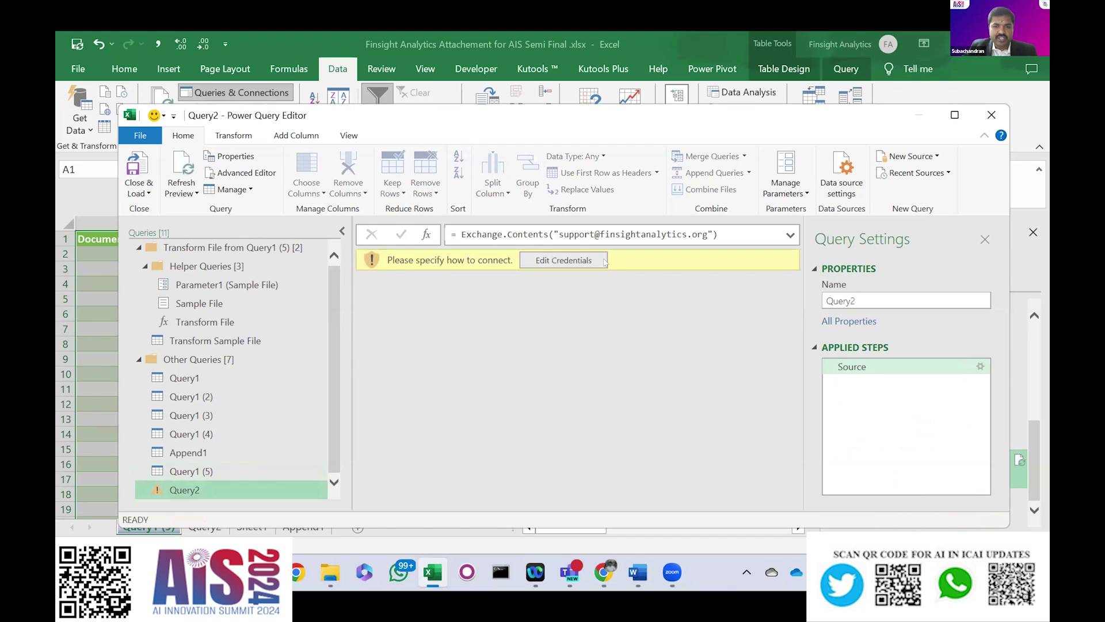
pyautogui.click(603, 262)
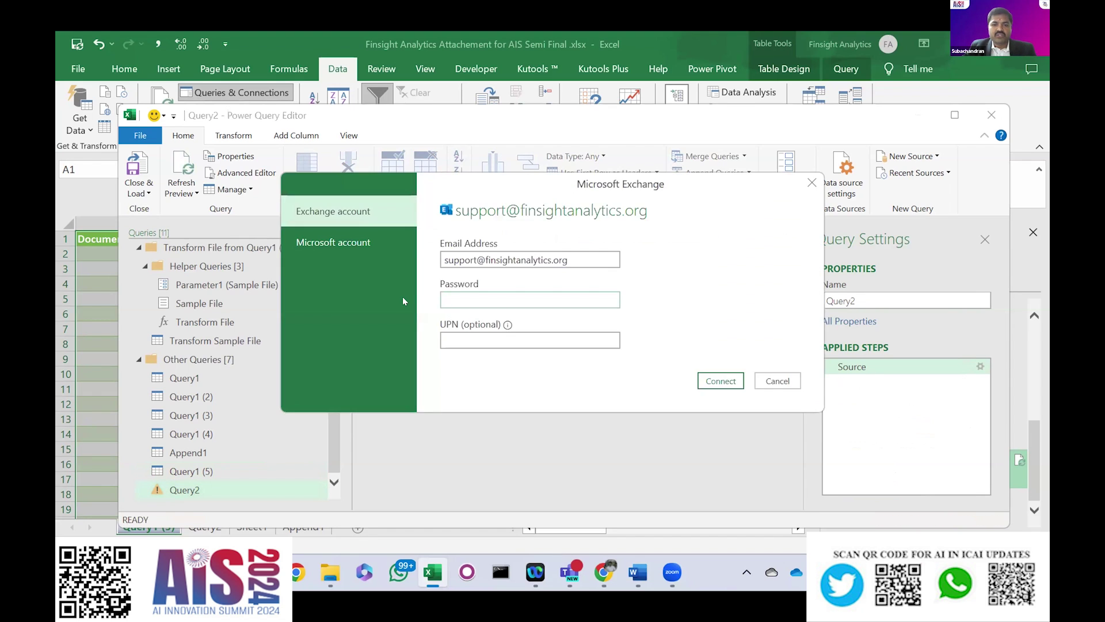
pyautogui.click(369, 253)
pyautogui.click(778, 383)
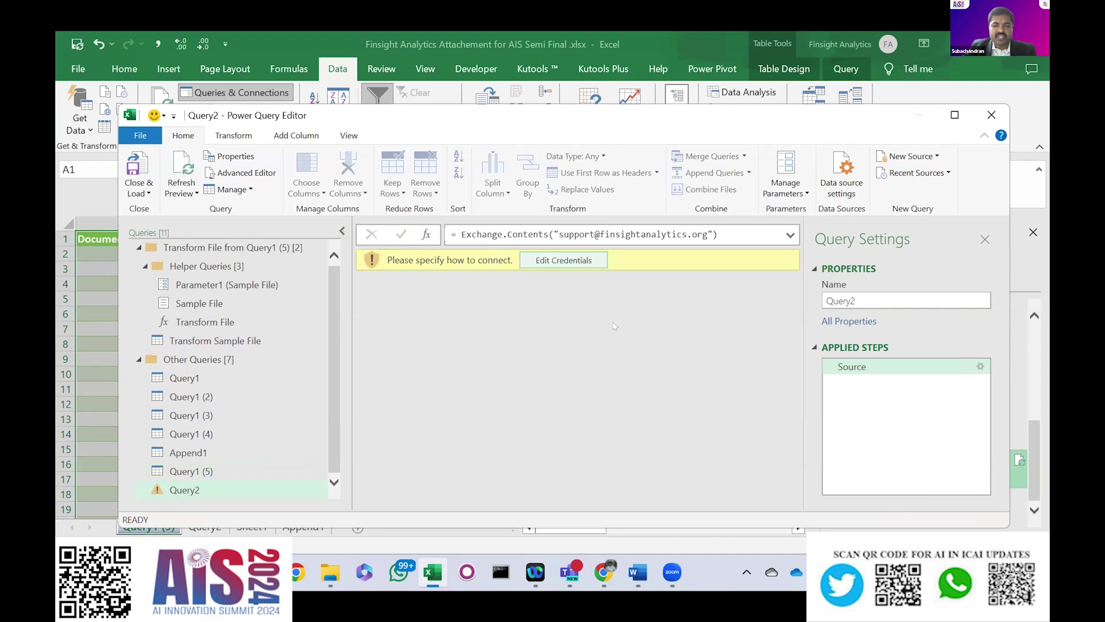
# Step: Open Query1 (5) in a maximized editor and inspect the results of its Source and Navigation steps
pyautogui.click(234, 475)
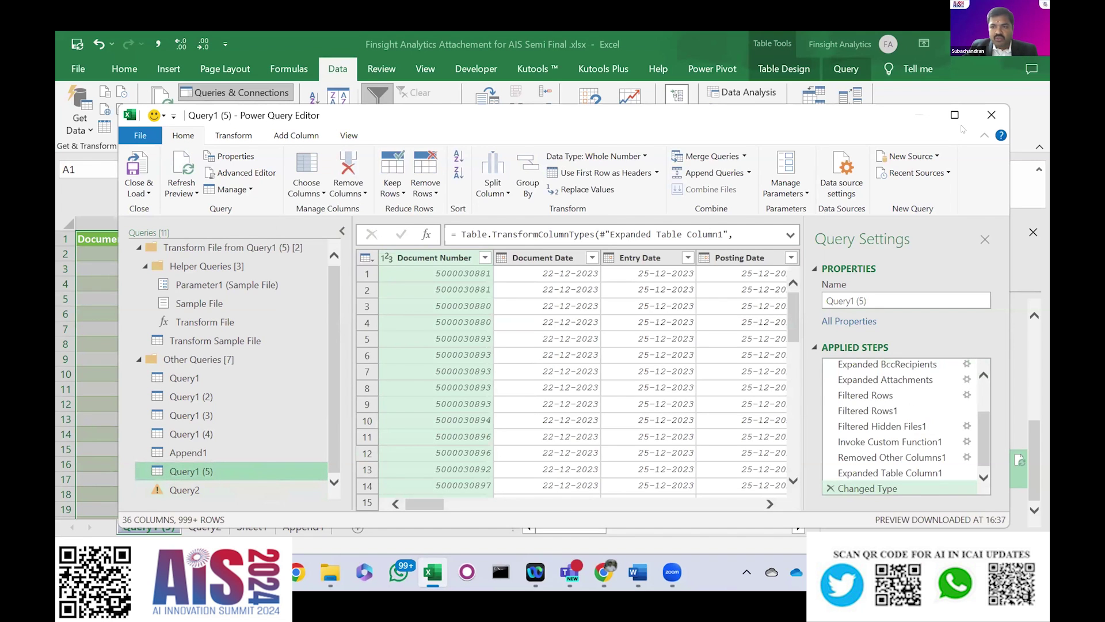
pyautogui.click(954, 115)
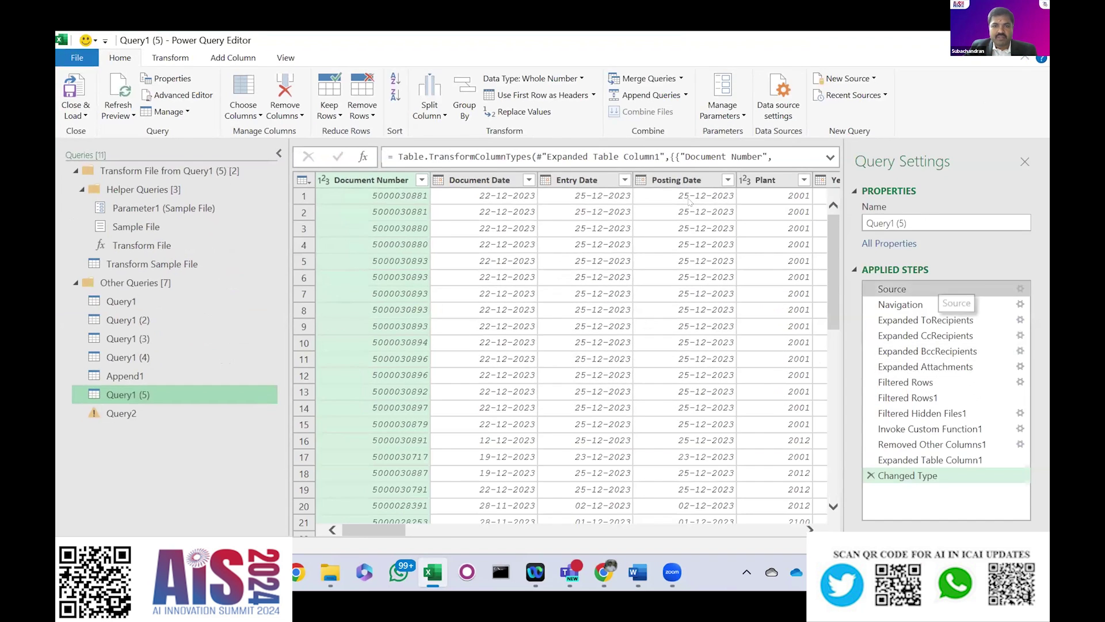
pyautogui.click(921, 289)
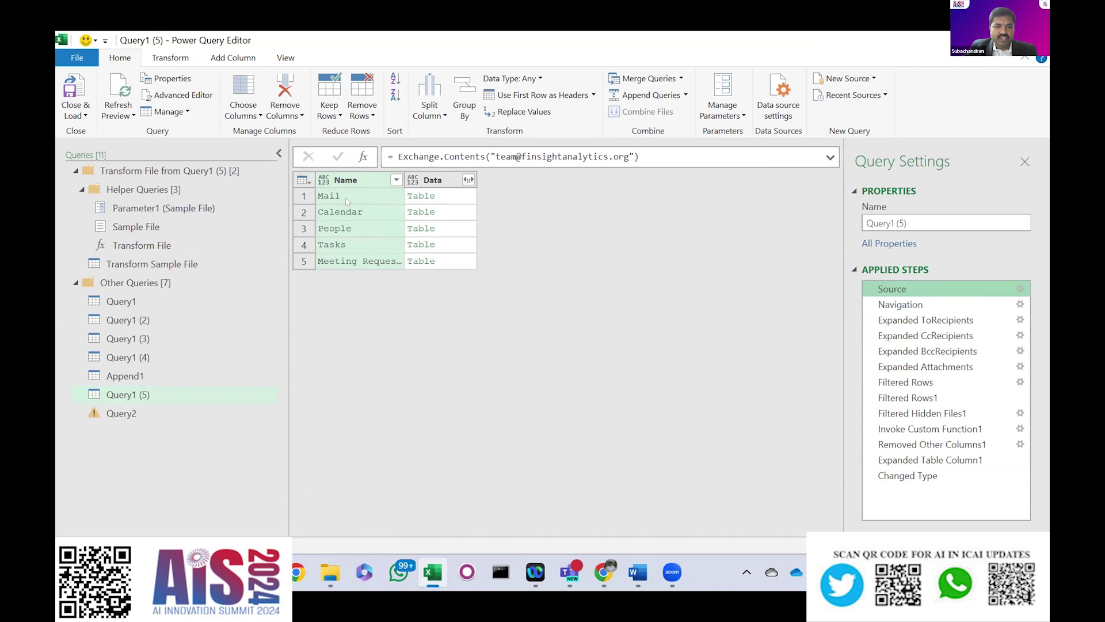
pyautogui.click(924, 303)
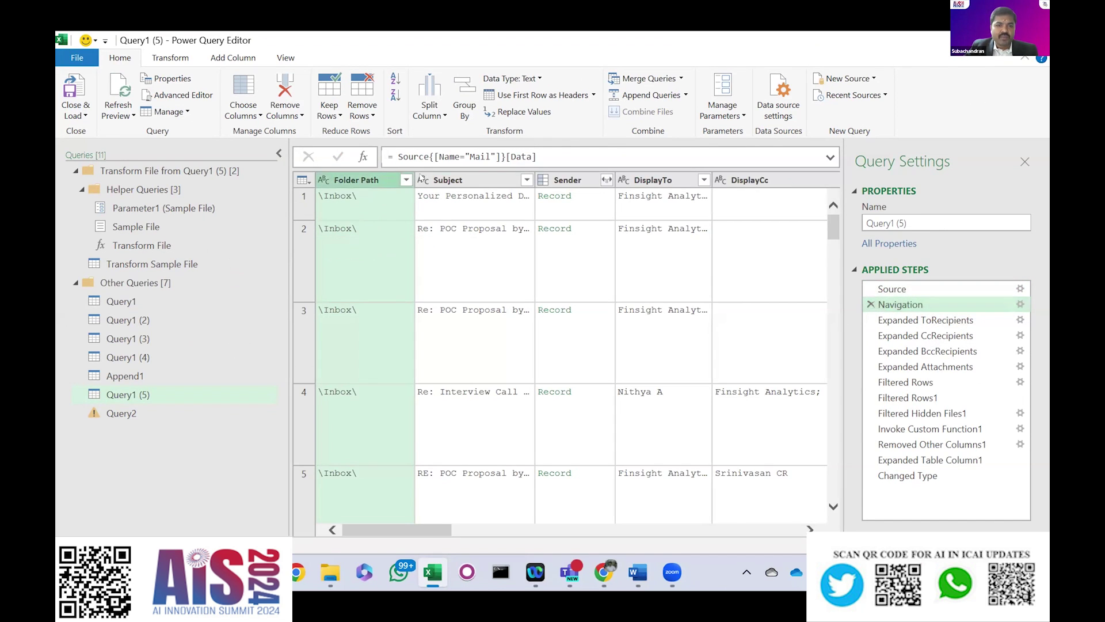
# Step: Load the complete list of mailbox folders in the Folder Path filter, look through it, and close it without filtering
pyautogui.click(406, 180)
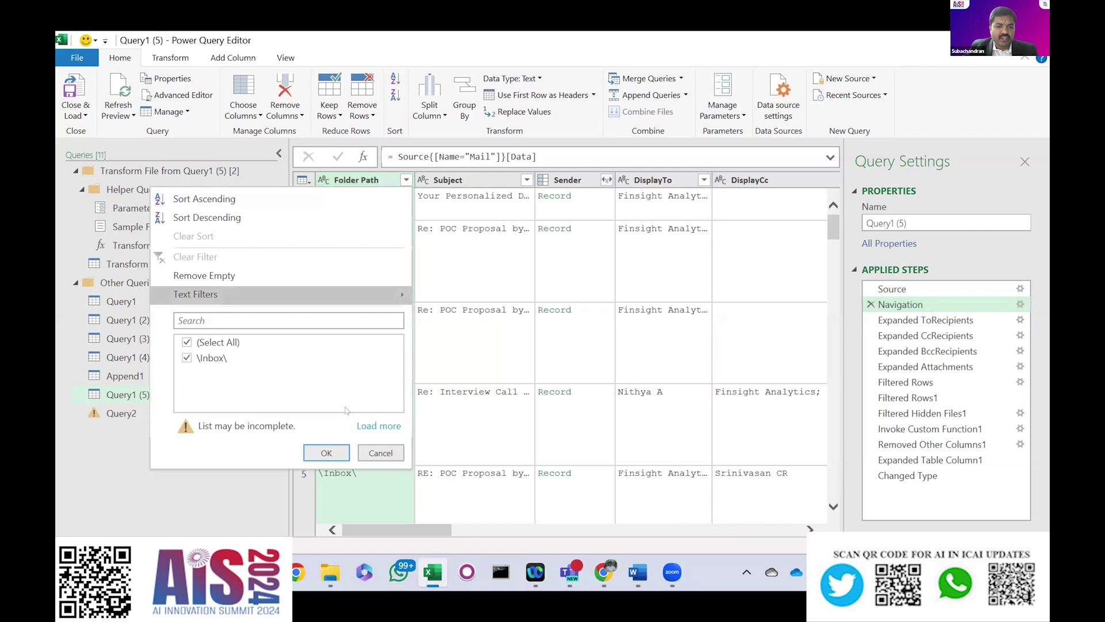
pyautogui.click(355, 422)
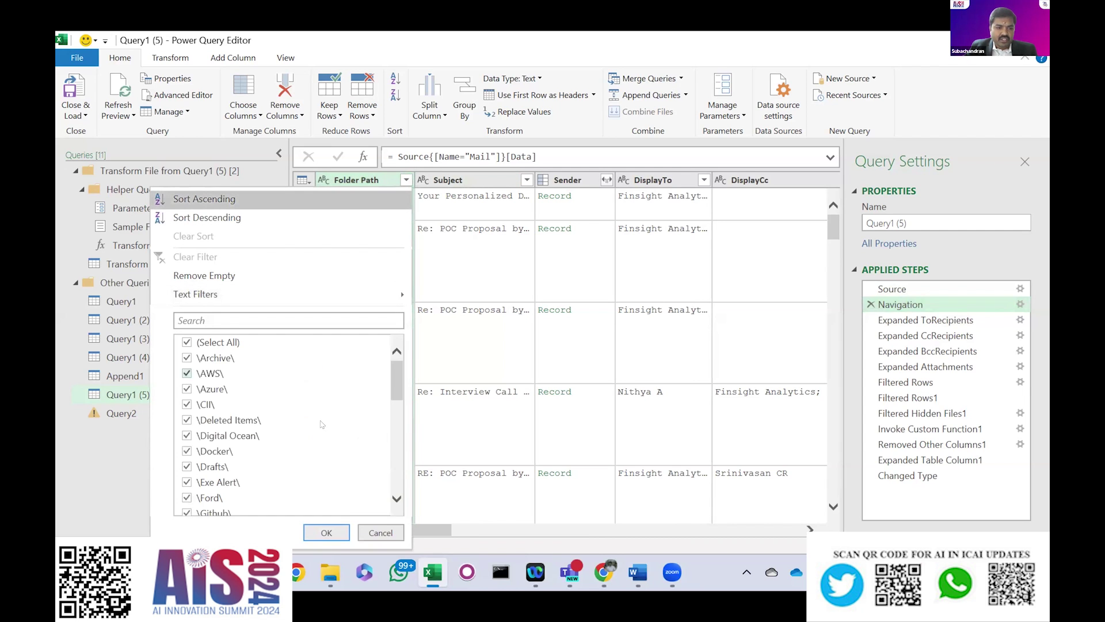
pyautogui.moveTo(395, 371)
pyautogui.mouseDown()
pyautogui.moveTo(391, 474)
pyautogui.moveTo(396, 374)
pyautogui.mouseUp()
pyautogui.click(466, 220)
# Step: Examine the mail table's columns through CcRecipients, and the Expanded ToRecipients and Expanded BccRecipients steps
pyautogui.press('Right')
pyautogui.press('Right')
pyautogui.press('Right')
pyautogui.press('Right')
pyautogui.press('Right')
pyautogui.press('Right')
pyautogui.press('Right')
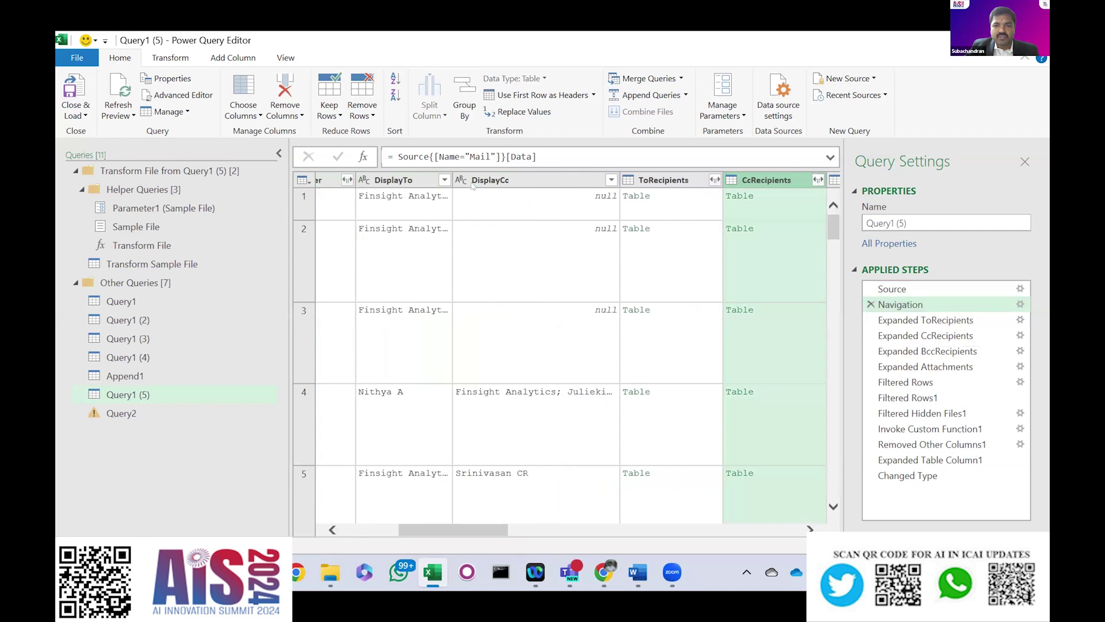
pyautogui.click(929, 320)
pyautogui.click(936, 350)
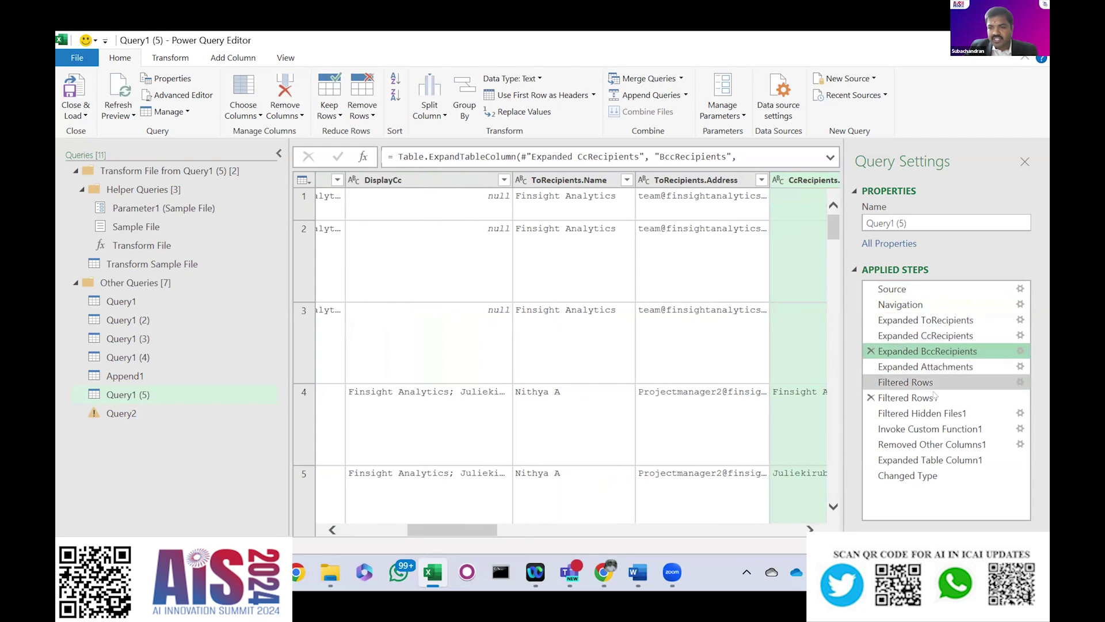
# Step: Inspect the Expanded Attachments and Filtered Rows steps of Query1 (5), reading the full filter formula in the expanded formula bar
pyautogui.click(942, 361)
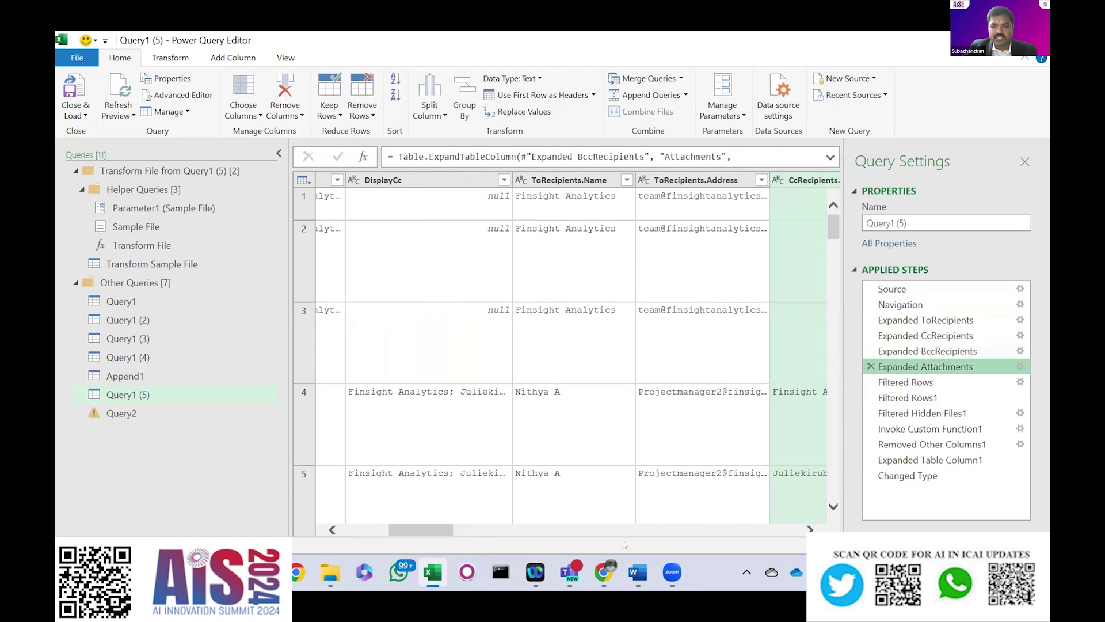
pyautogui.moveTo(437, 528); pyautogui.dragTo(570, 519)
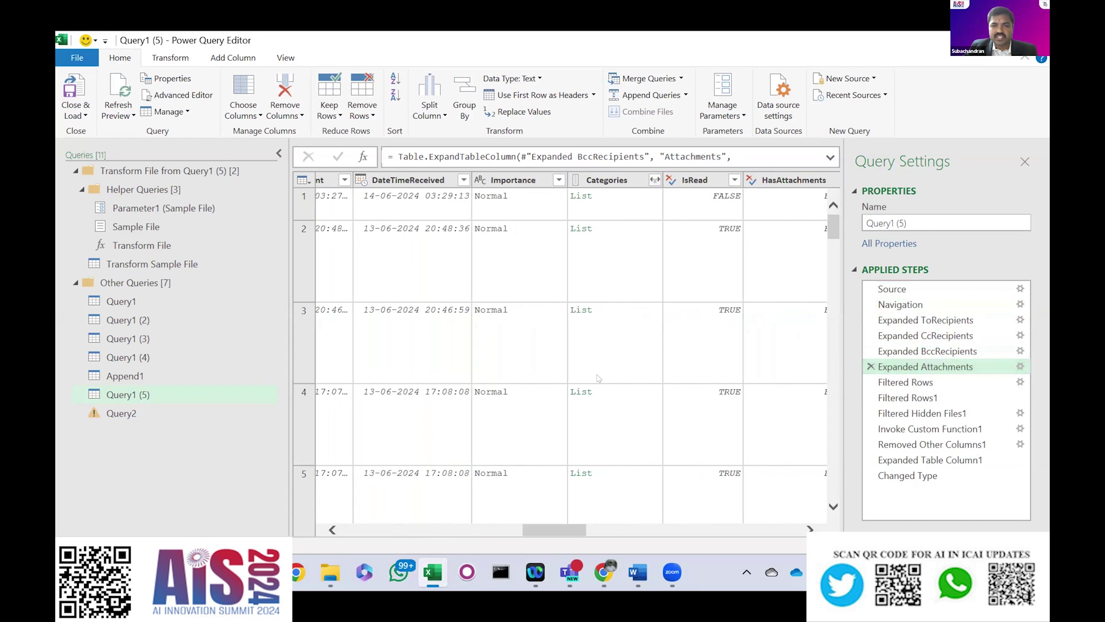
pyautogui.click(947, 383)
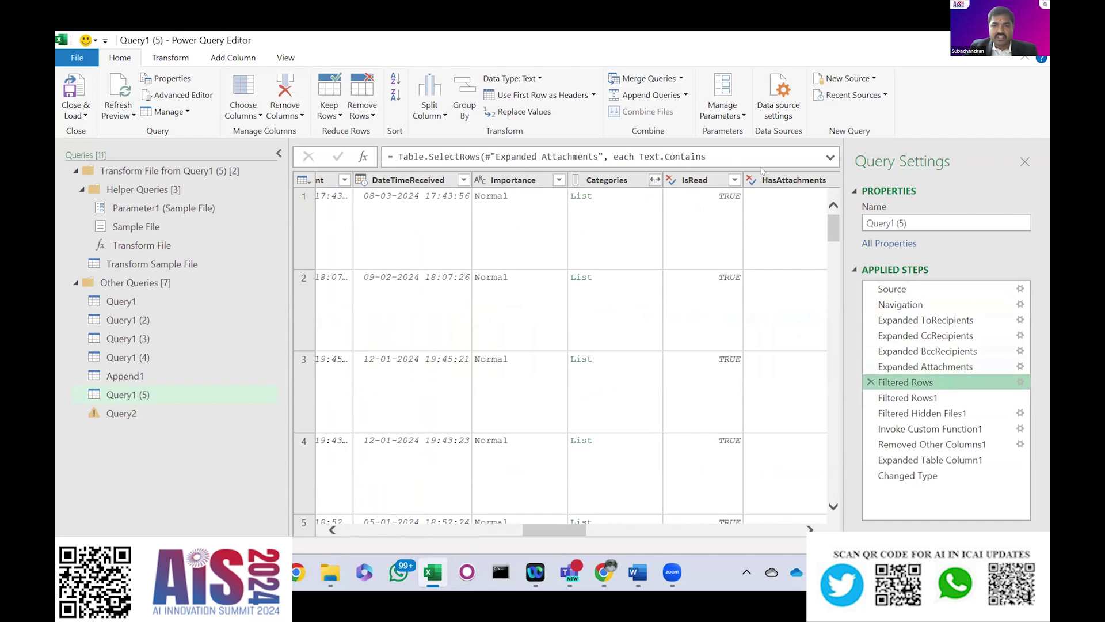
pyautogui.click(830, 158)
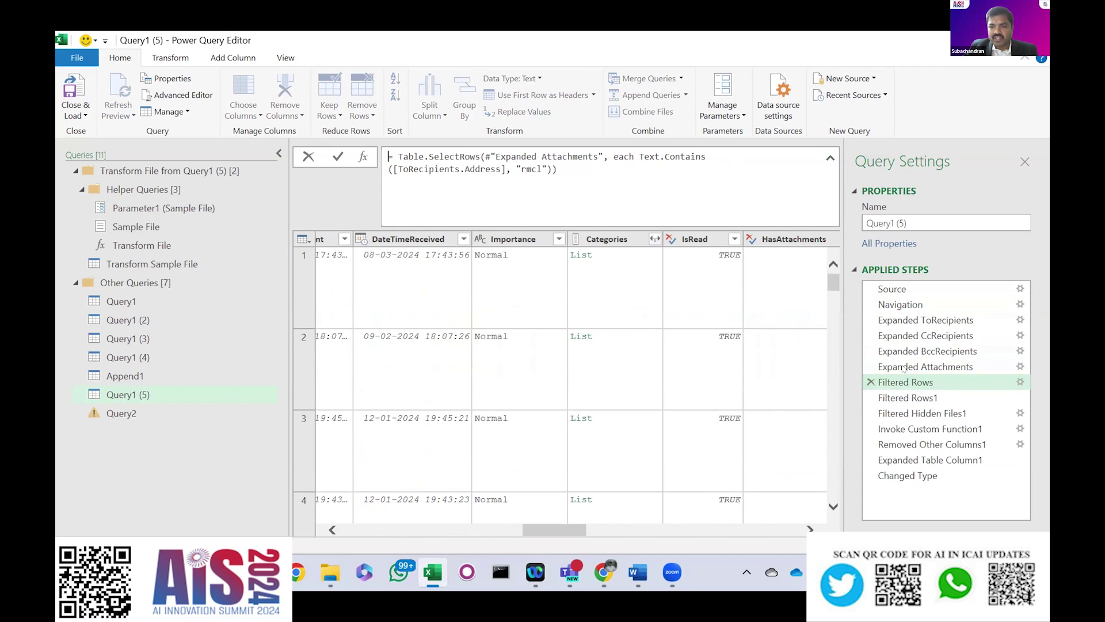
pyautogui.click(903, 387)
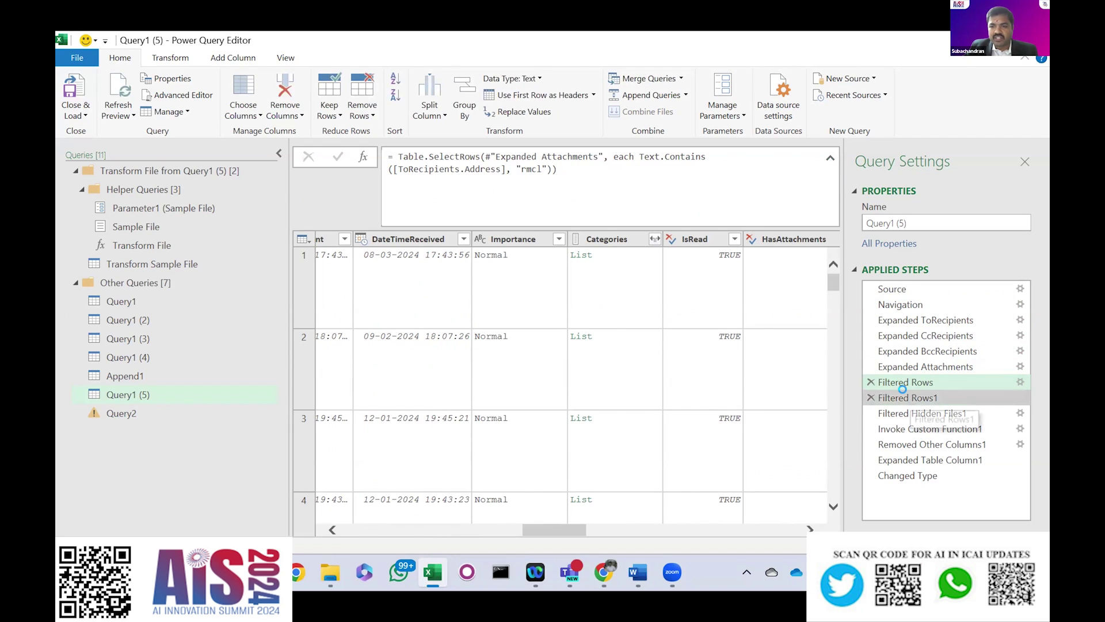
# Step: Inspect the Filtered Rows1 step and its filter values in the Attachments.Extension column, without changing the filter
pyautogui.click(906, 398)
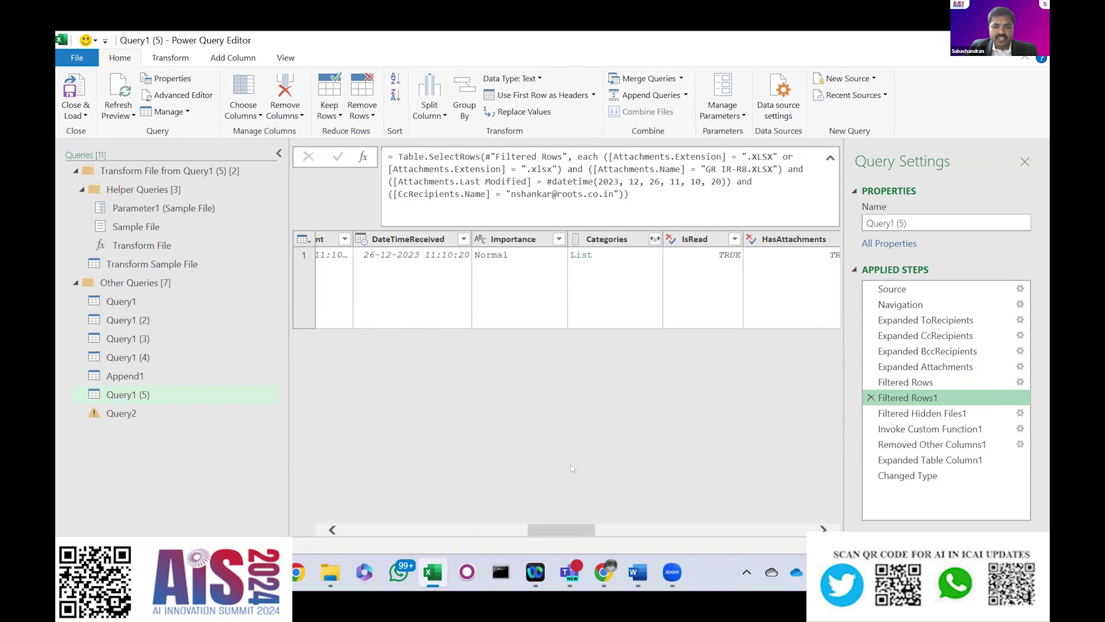
pyautogui.moveTo(565, 532); pyautogui.dragTo(655, 525)
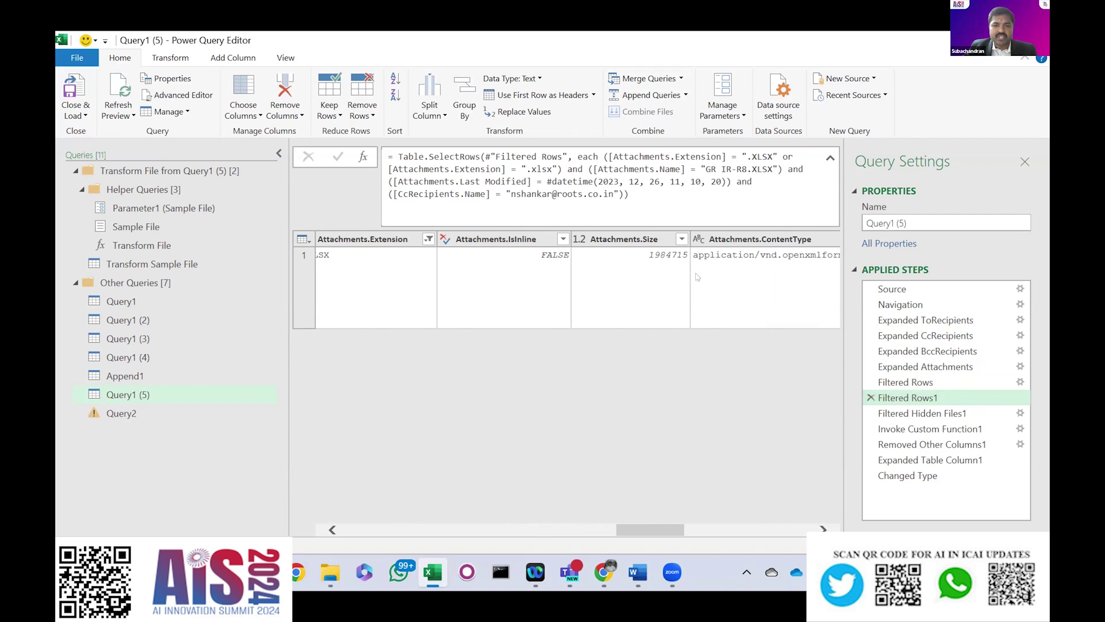
pyautogui.click(415, 240)
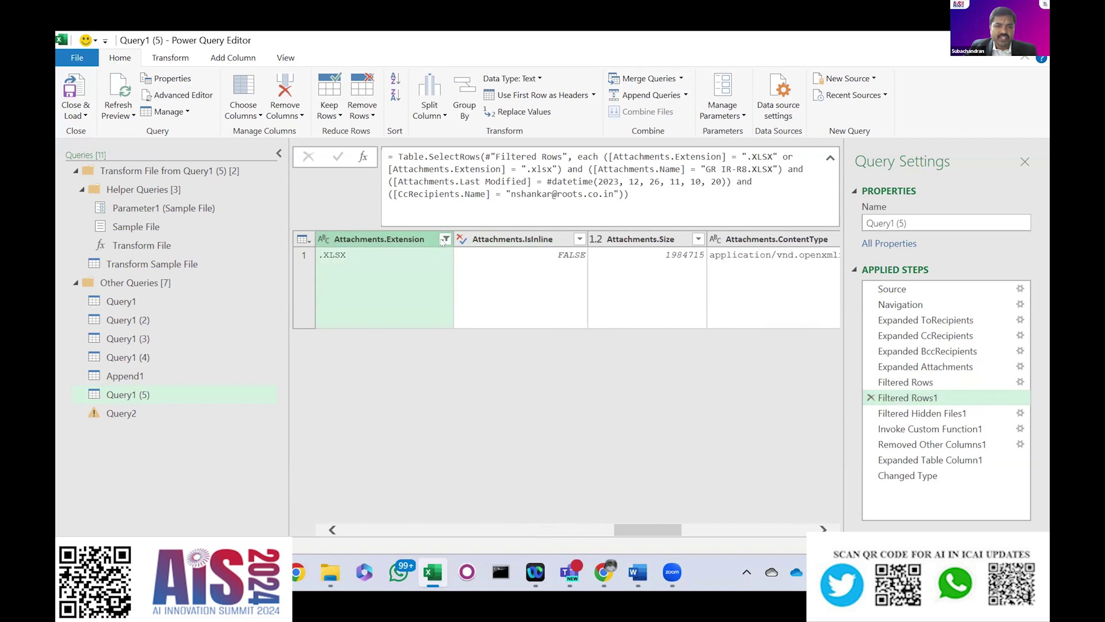
pyautogui.click(445, 239)
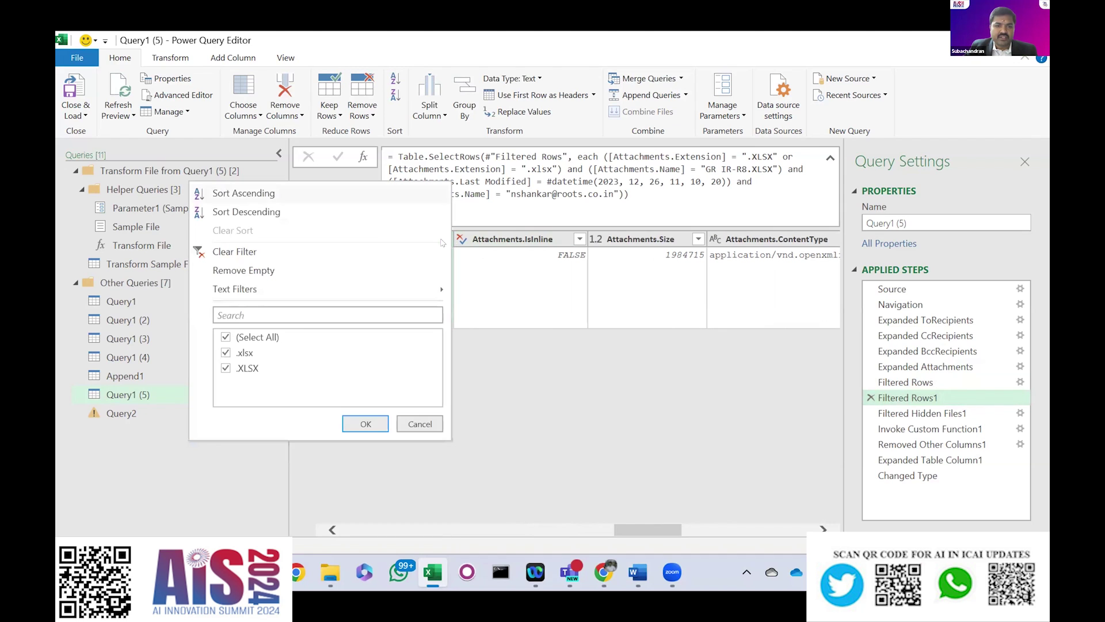
pyautogui.click(433, 425)
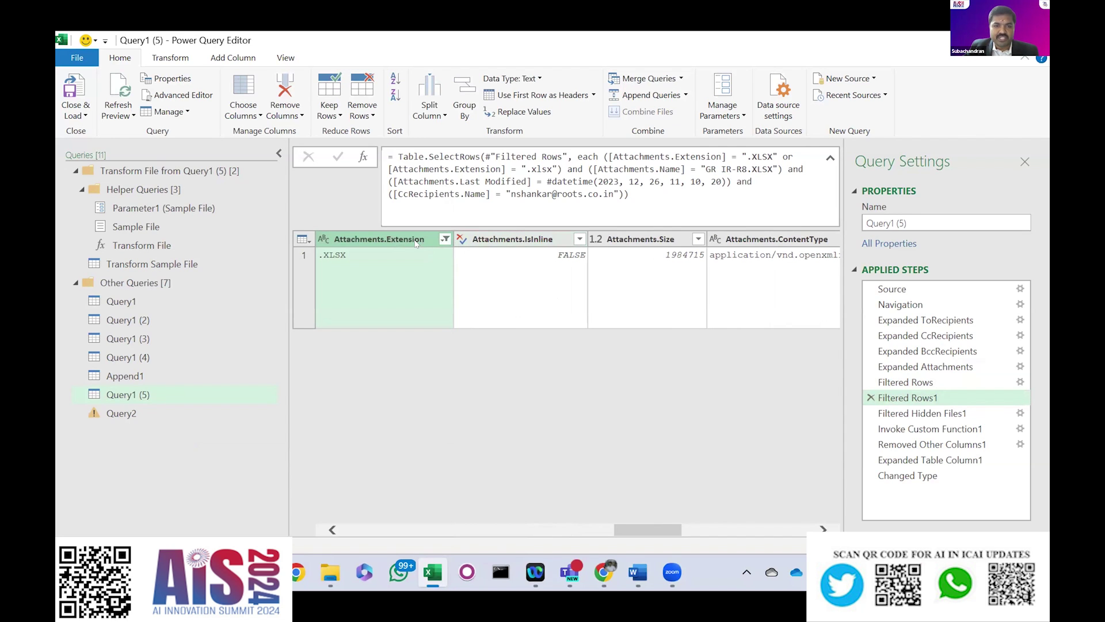
pyautogui.click(445, 239)
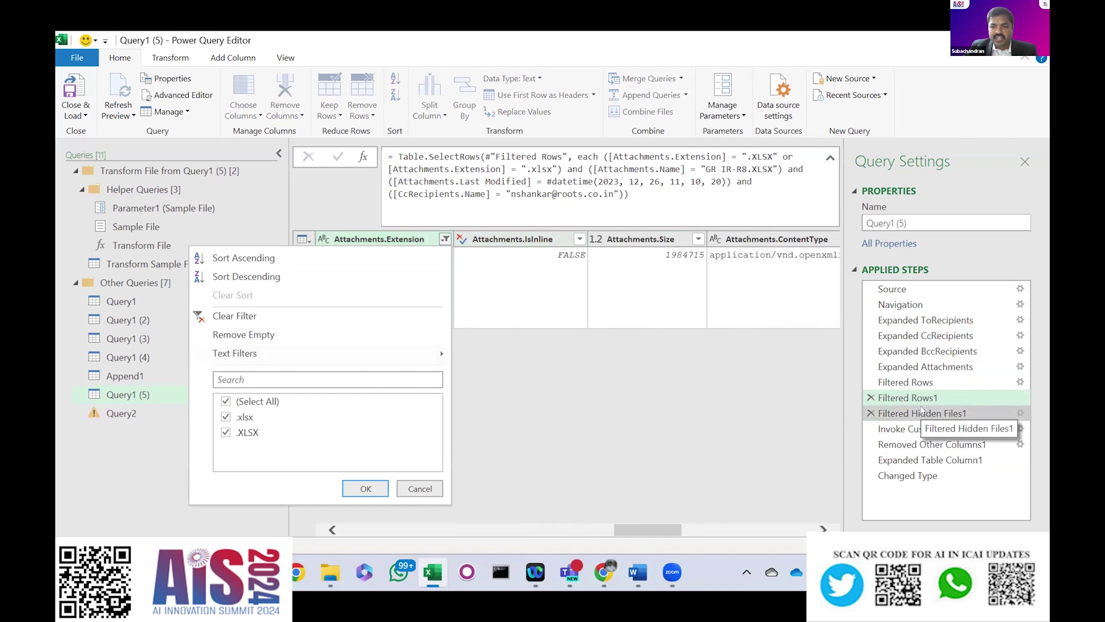
# Step: Review the query steps from Filtered Hidden Files1 to Expanded Table Column1, and close and load the query to the worksheet
pyautogui.click(924, 414)
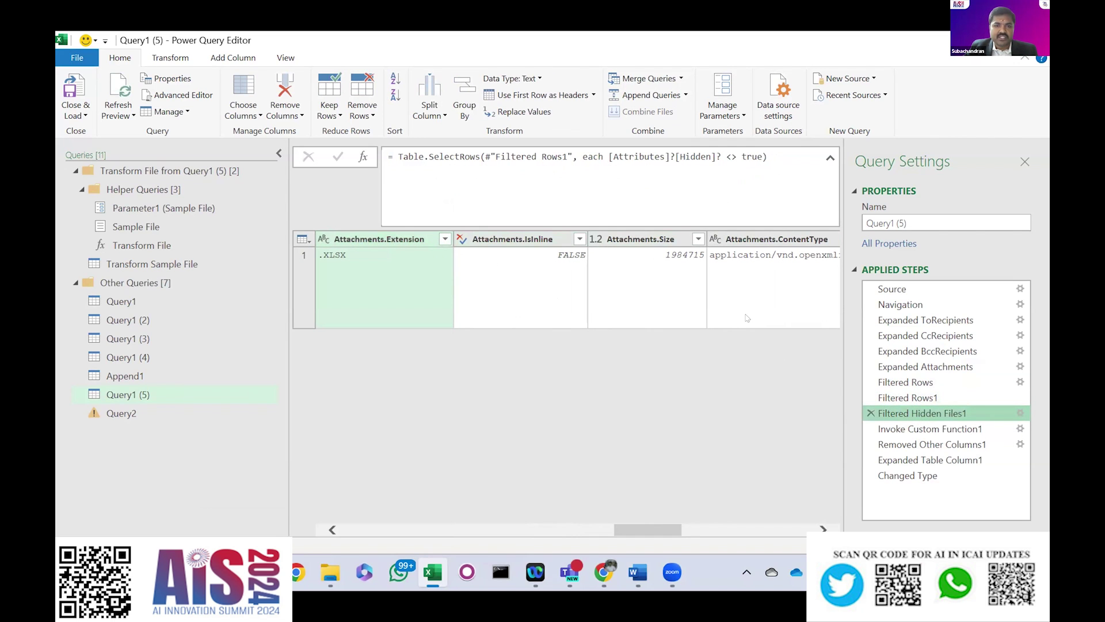
pyautogui.click(901, 459)
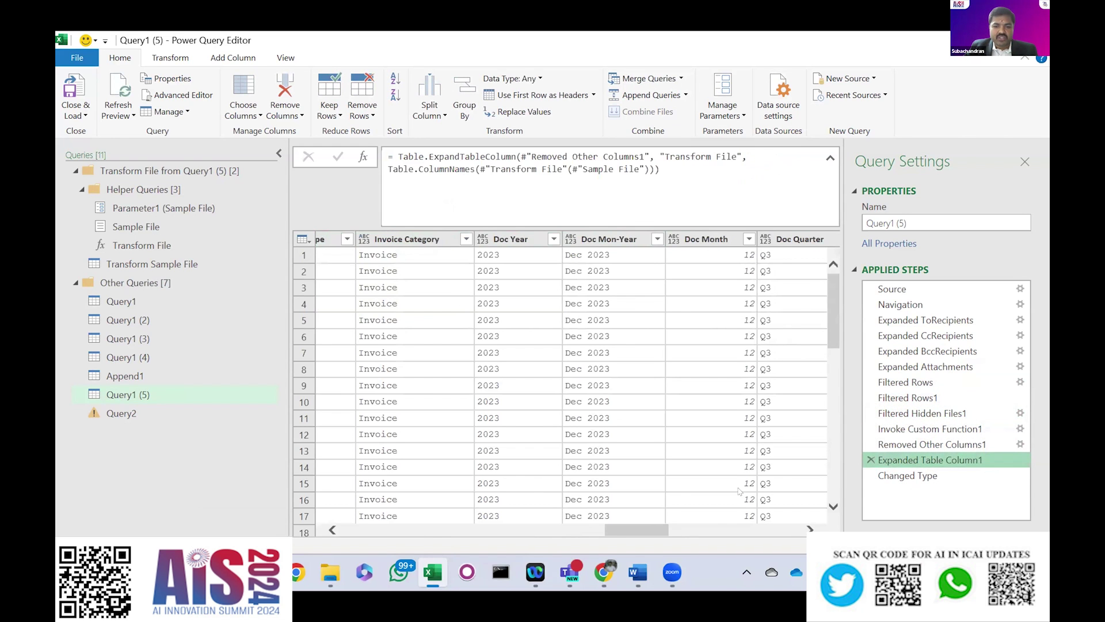
pyautogui.moveTo(621, 528); pyautogui.dragTo(499, 533)
pyautogui.click(928, 444)
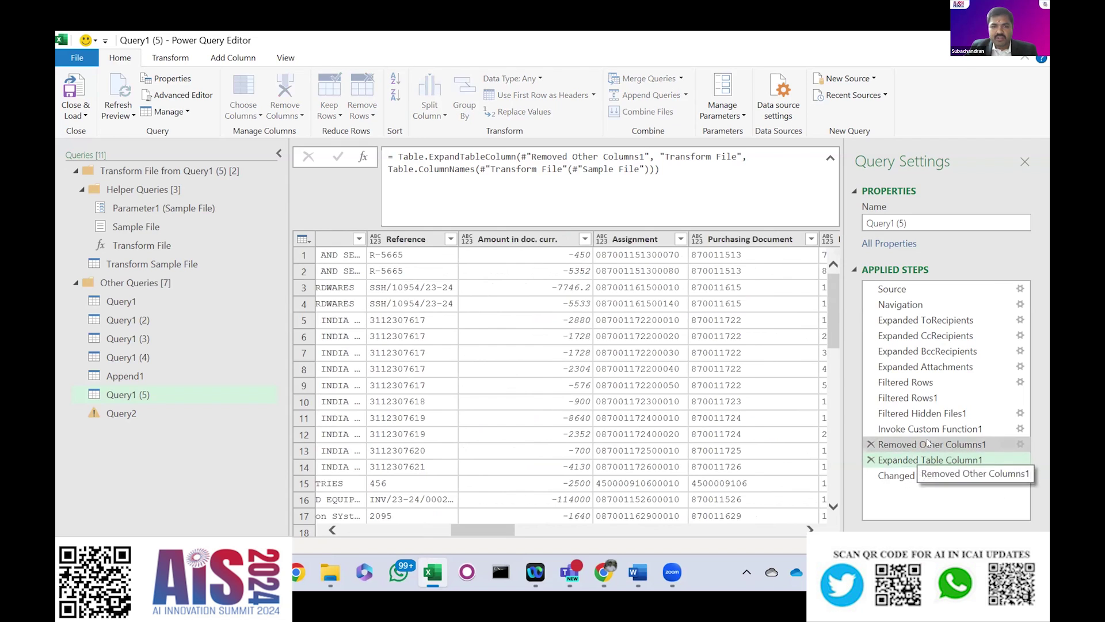
pyautogui.click(928, 429)
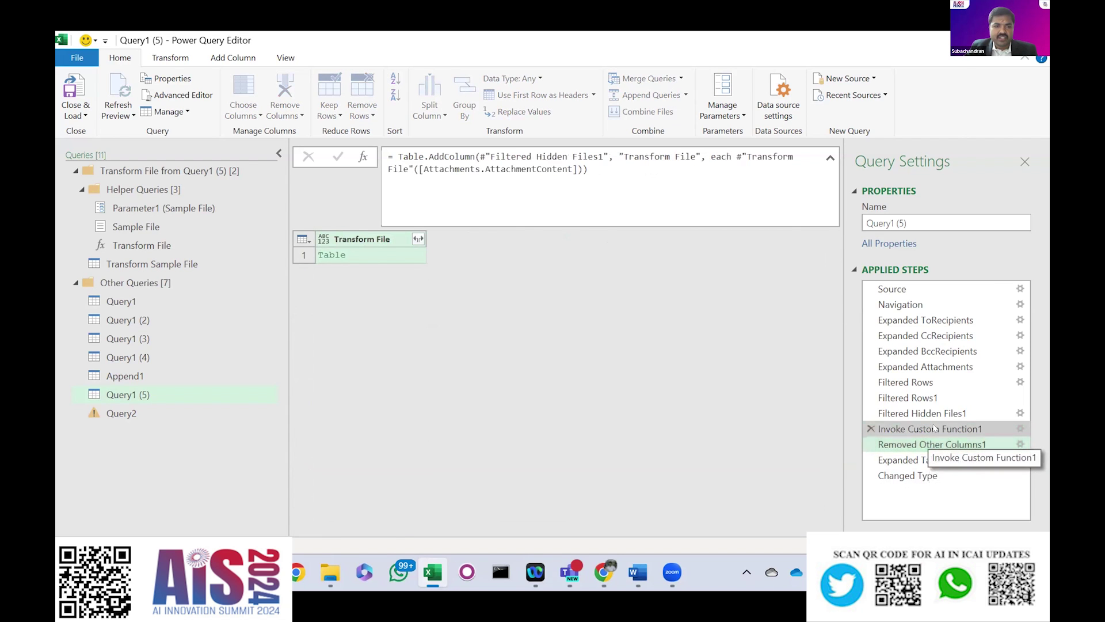
pyautogui.click(950, 460)
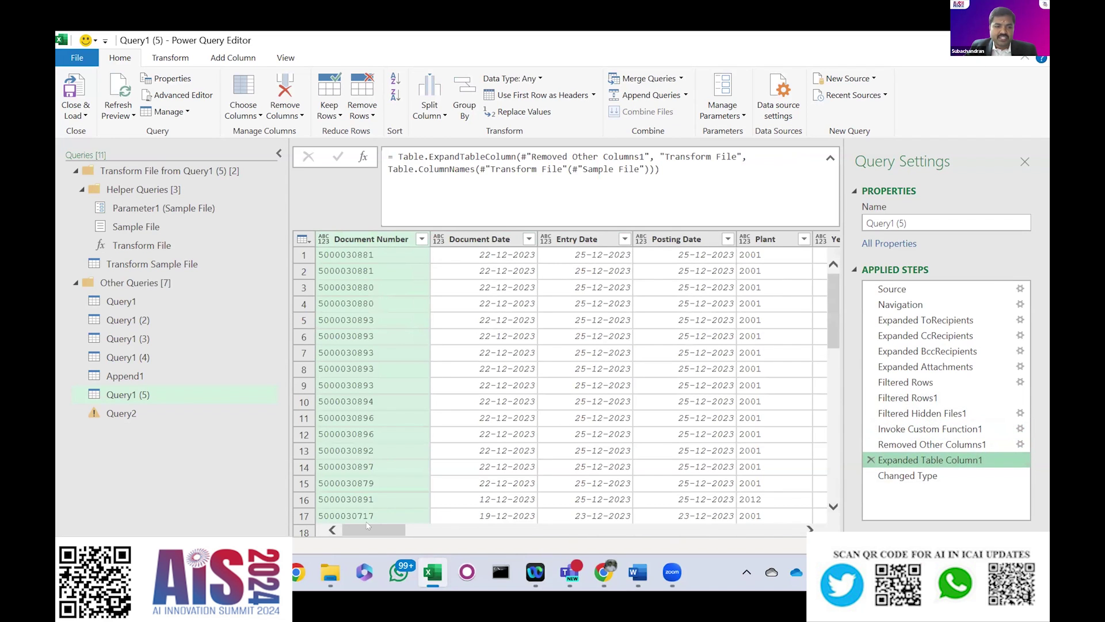
pyautogui.click(67, 86)
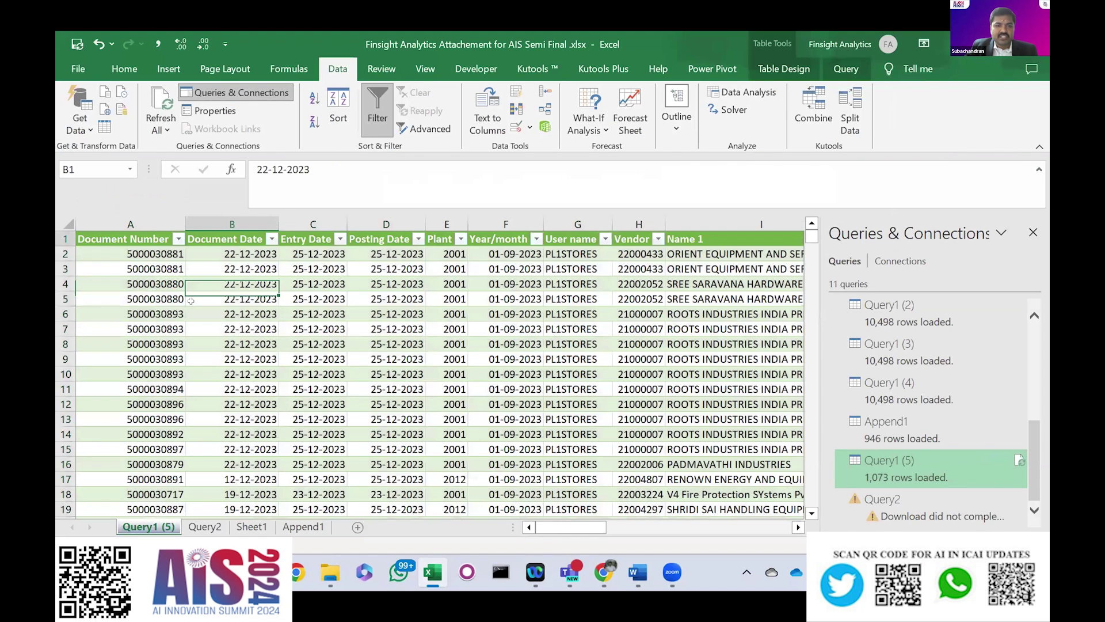
pyautogui.hotkey('shift', 'Right')
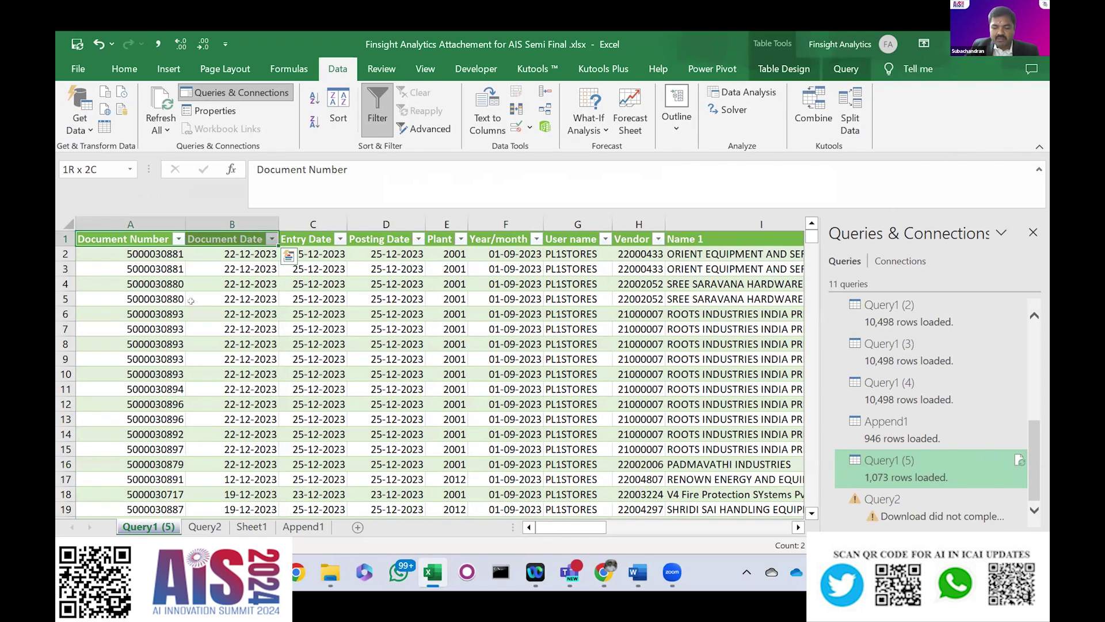
pyautogui.hotkey('shift', 'Right')
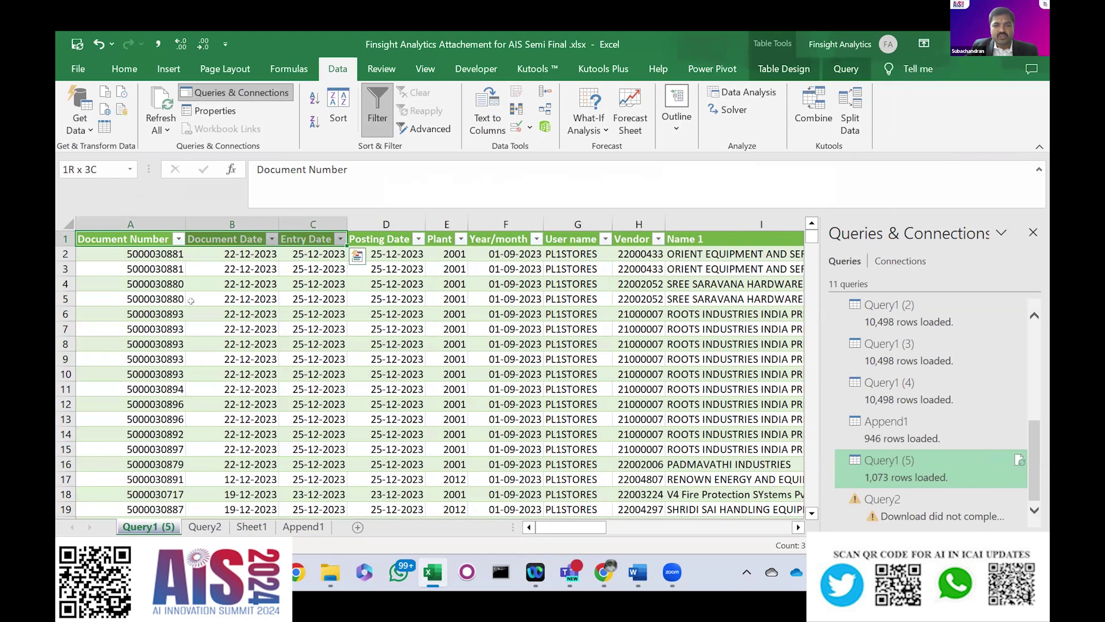
pyautogui.hotkey('ctrl', 'q')
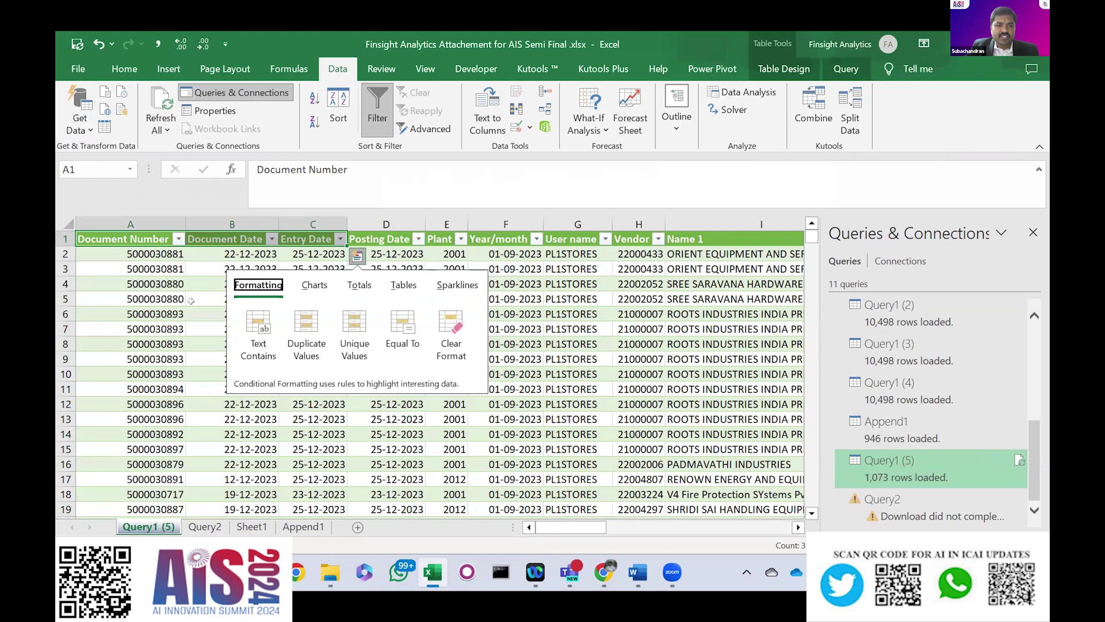
pyautogui.press('Escape')
# Step: Examine the loaded Query1 (5) table's columns across the sheet, from Document Number through the document and GR ageing columns
pyautogui.press('Right')
pyautogui.press('Right')
pyautogui.press('Right')
pyautogui.press('Right')
pyautogui.press('Right')
pyautogui.press('Right')
pyautogui.press('Down')
pyautogui.press('Right')
pyautogui.press('Right')
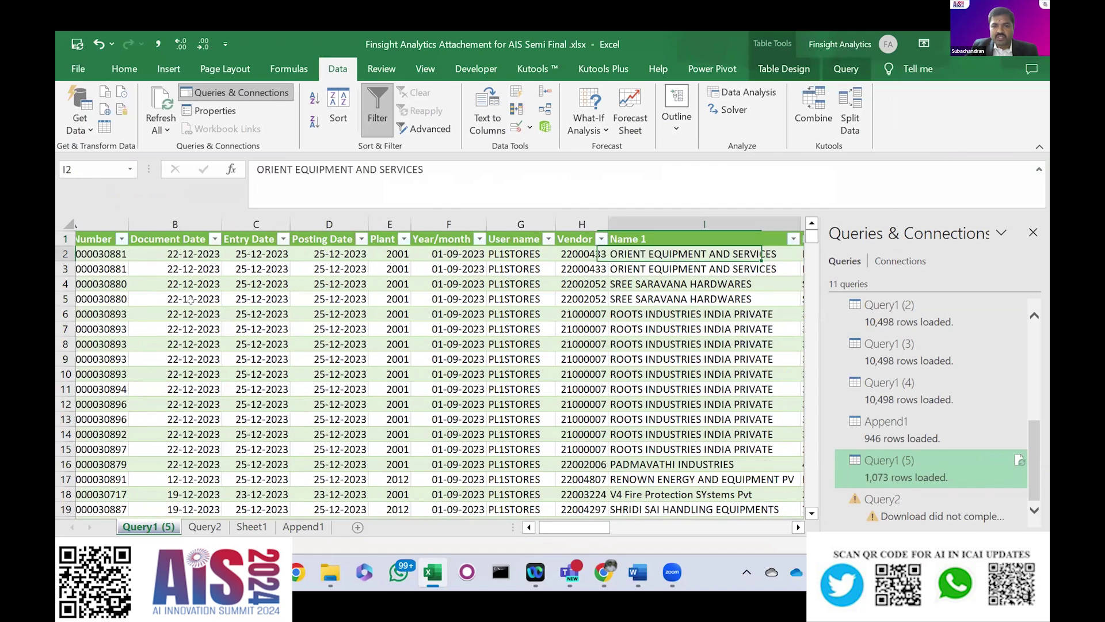
pyautogui.press('Up')
pyautogui.press('Right')
pyautogui.press('Right')
pyautogui.press('Right')
pyautogui.press('Right')
pyautogui.press('Right')
pyautogui.press('Right')
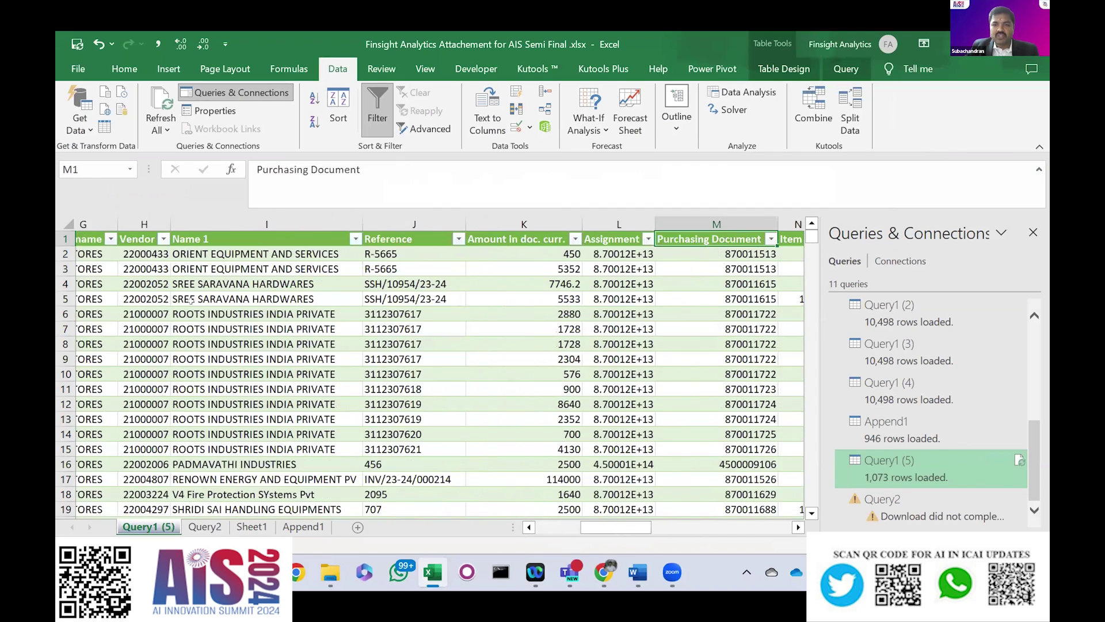
pyautogui.press('Right')
pyautogui.press('Right')
pyautogui.press('Right')
pyautogui.press('Right')
pyautogui.press('Right')
pyautogui.press('Right')
pyautogui.press('Right')
pyautogui.press('Right')
pyautogui.press('Right')
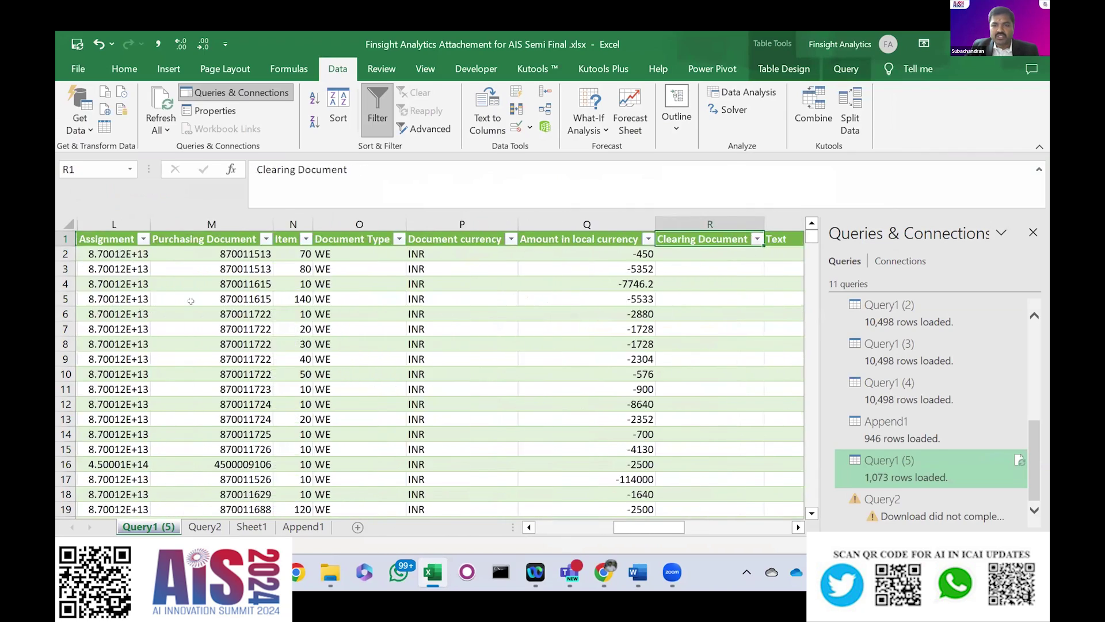
pyautogui.press('Right')
pyautogui.press('Right')
pyautogui.press('Right')
pyautogui.press('Right')
pyautogui.press('Right')
pyautogui.press('Right')
pyautogui.press('Right')
pyautogui.press('Right')
pyautogui.press('Right')
pyautogui.press('Right')
pyautogui.press('Right')
pyautogui.press('Right')
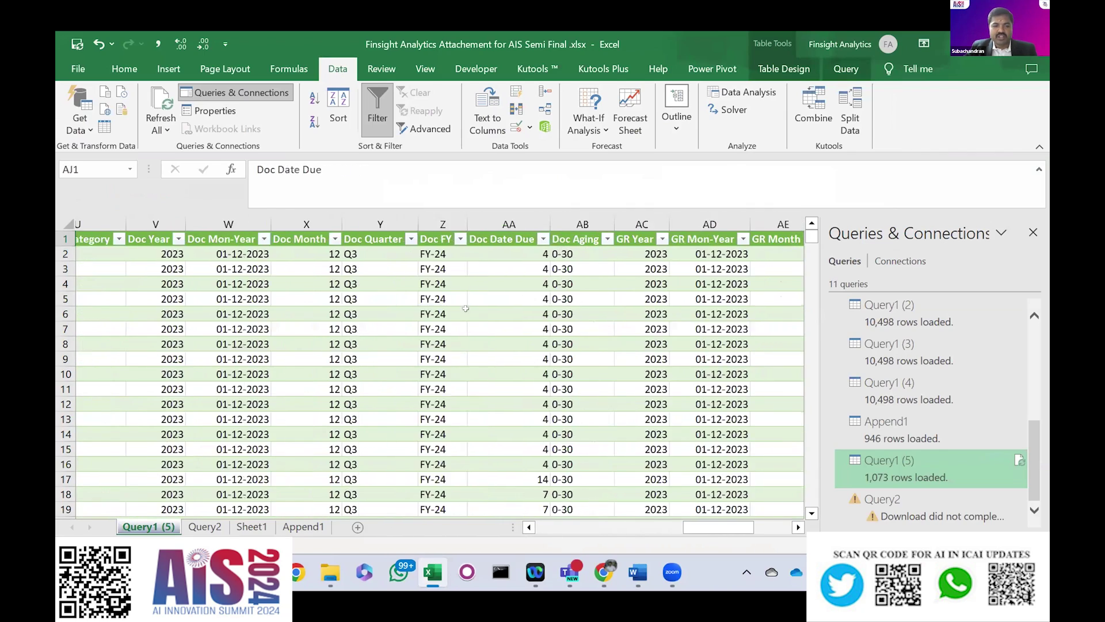
# Step: Return to the table's first column, and view its last columns up to the Departments header
pyautogui.hotkey('ctrl', 'Left')
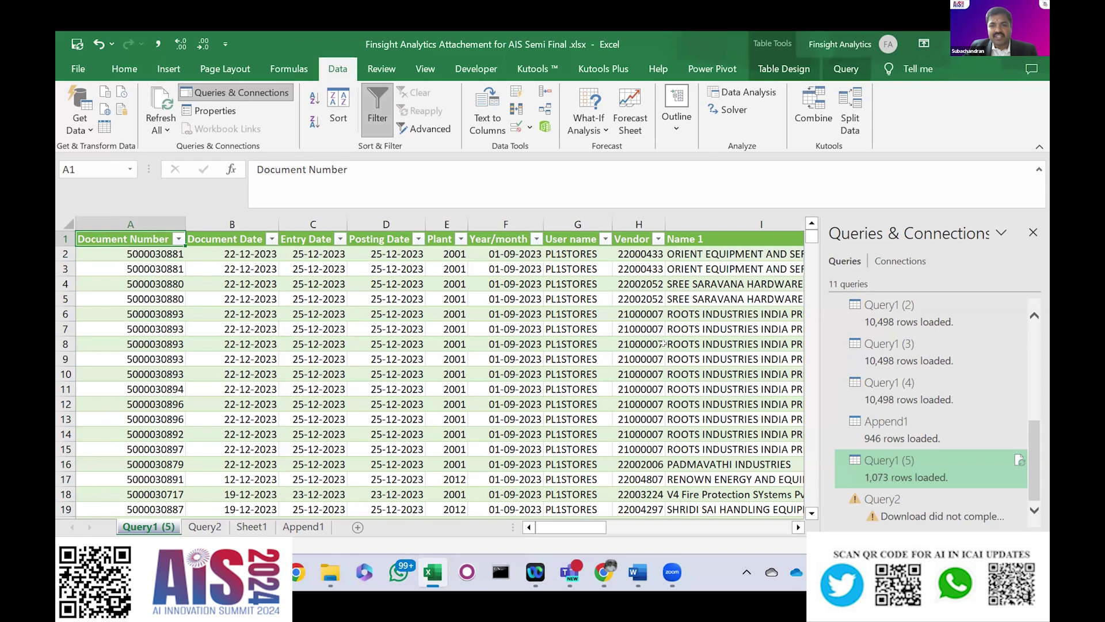
pyautogui.click(654, 356)
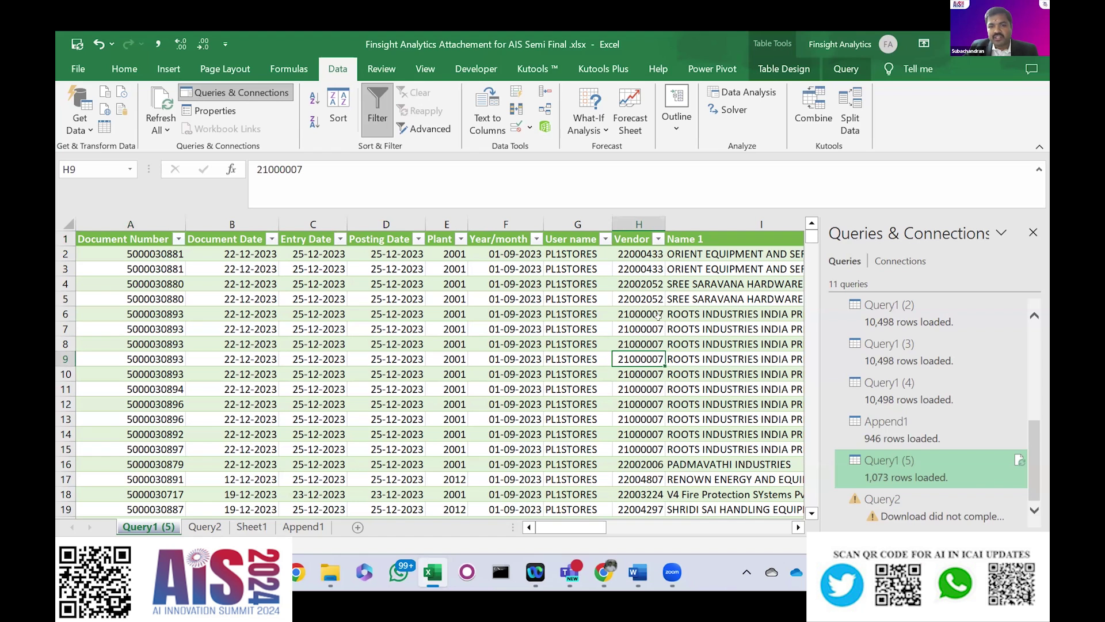
pyautogui.hotkey('ctrl', 'Up')
pyautogui.hotkey('ctrl', 'Right')
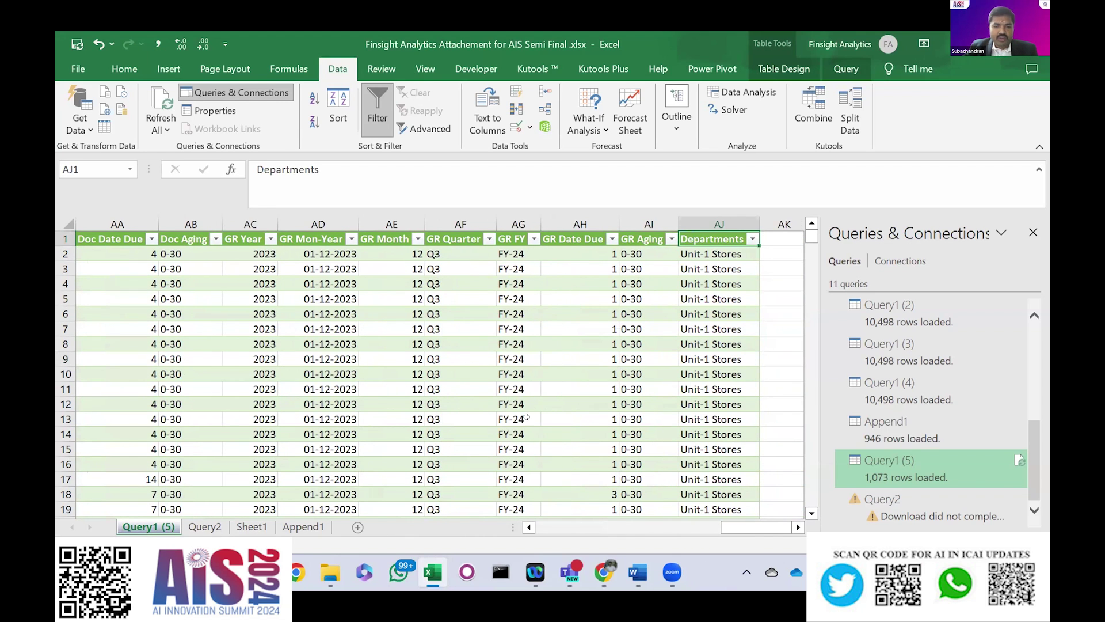
# Step: Switch to DataGeniee in the browser, dismiss its guidelines, and try to upload Finsight Analytics Attachement for AIS Semi Final .xlsx
pyautogui.hotkey('alt', 'Tab')
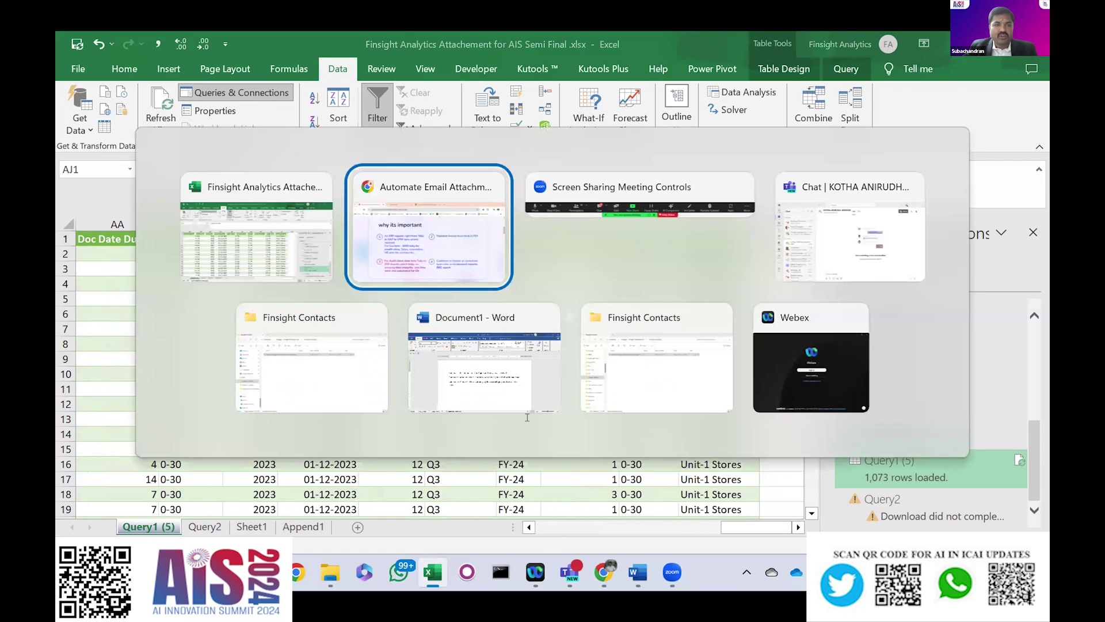
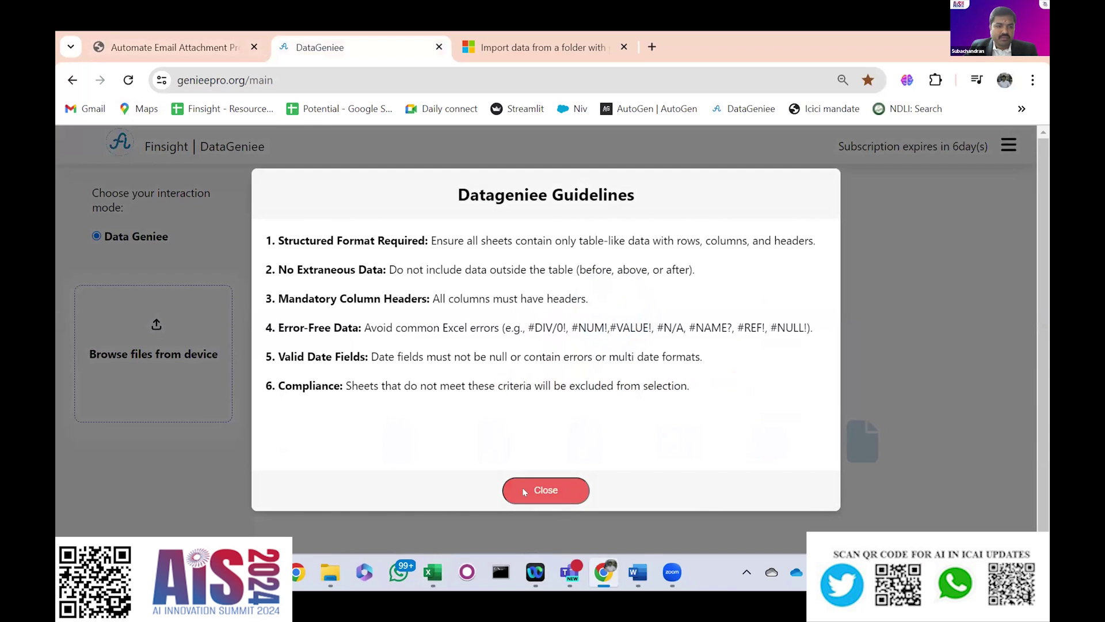
pyautogui.click(541, 494)
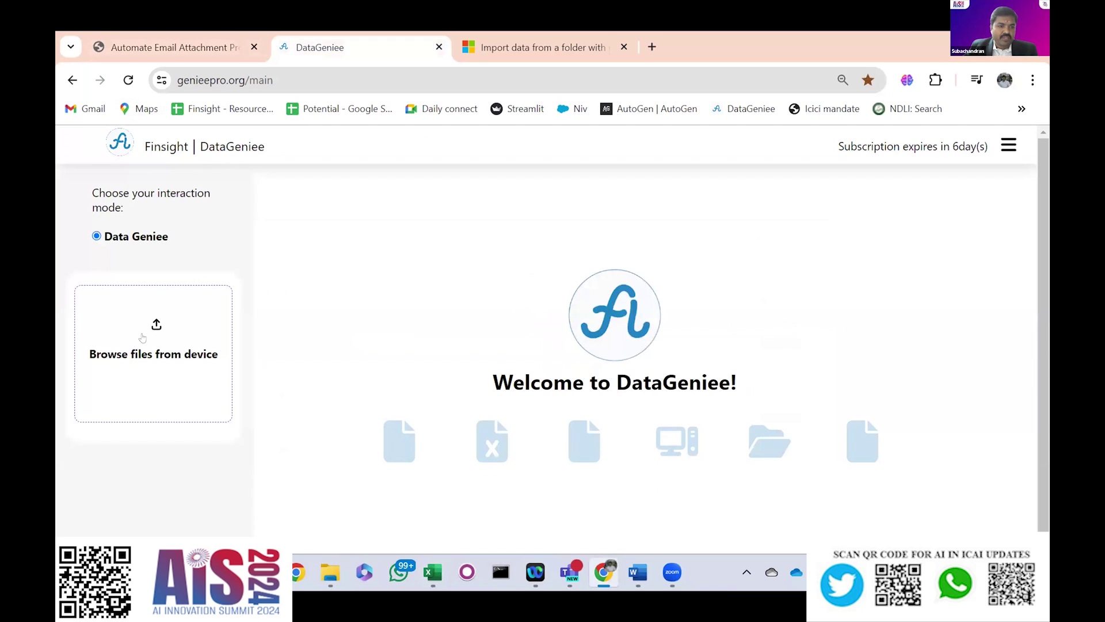
pyautogui.click(208, 346)
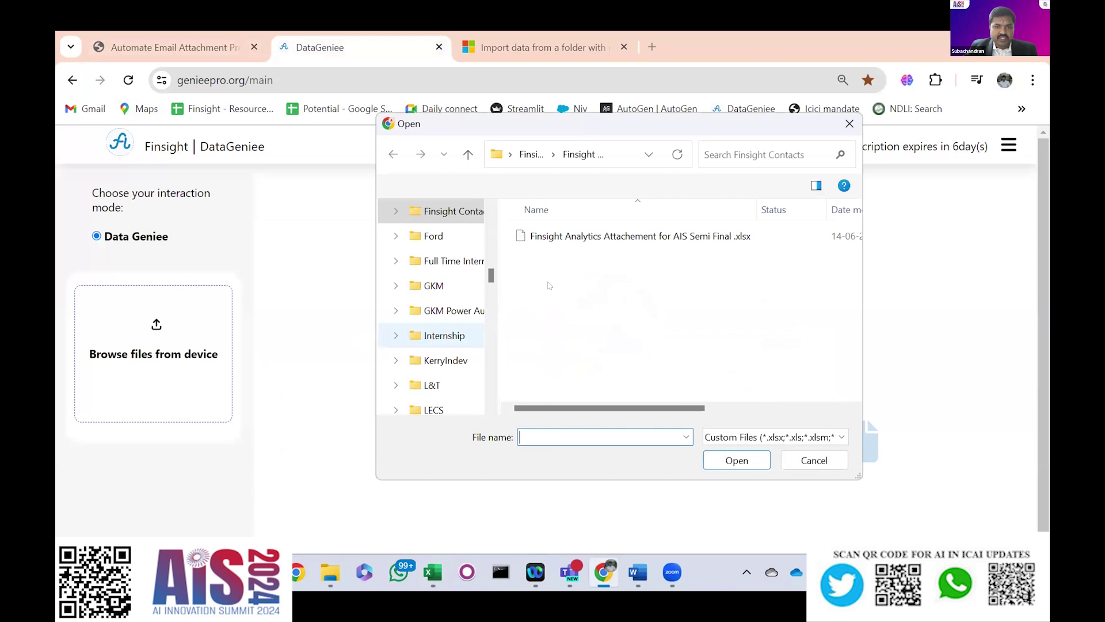
pyautogui.click(598, 246)
pyautogui.click(736, 460)
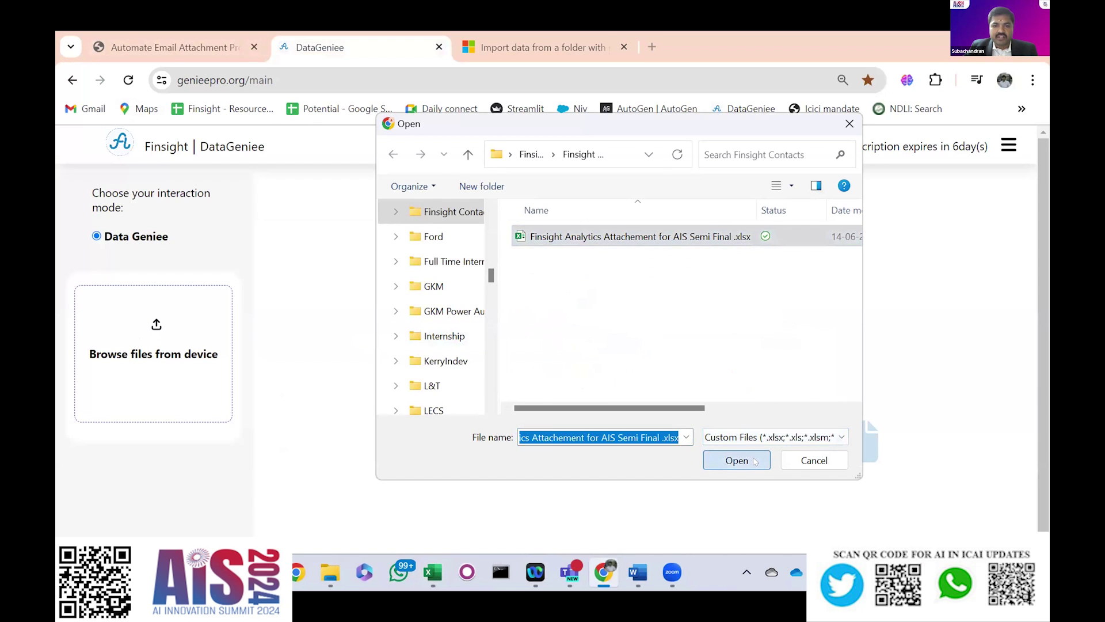
pyautogui.click(675, 309)
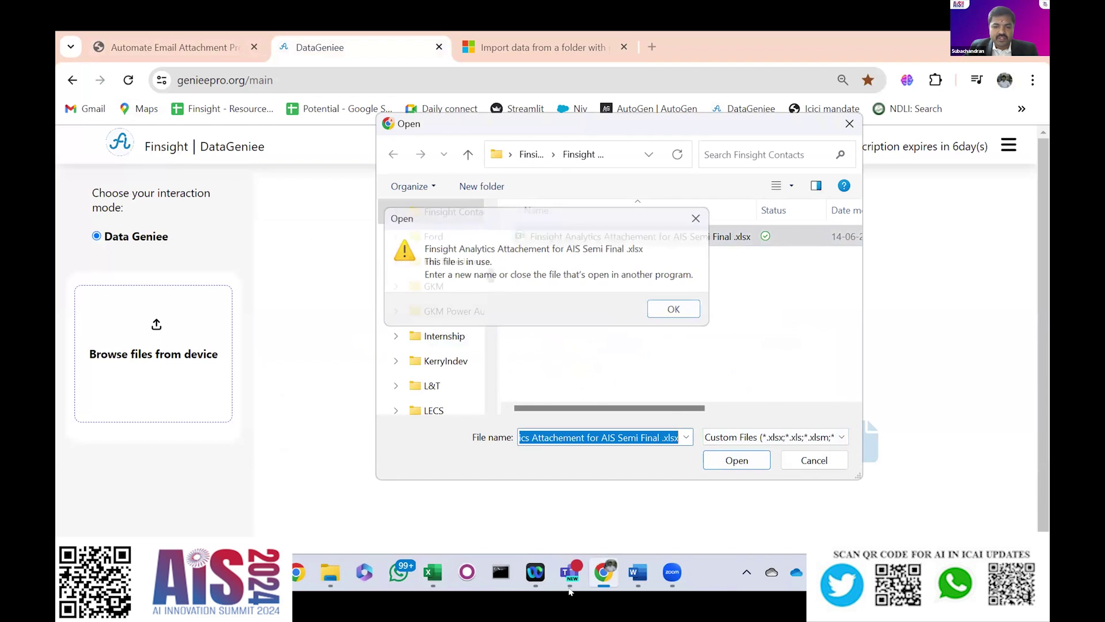
# Step: Close Finsight Analytics Attachement for AIS Semi Final .xlsx in Excel without saving, and upload that workbook to DataGeniee in the browser
pyautogui.click(437, 573)
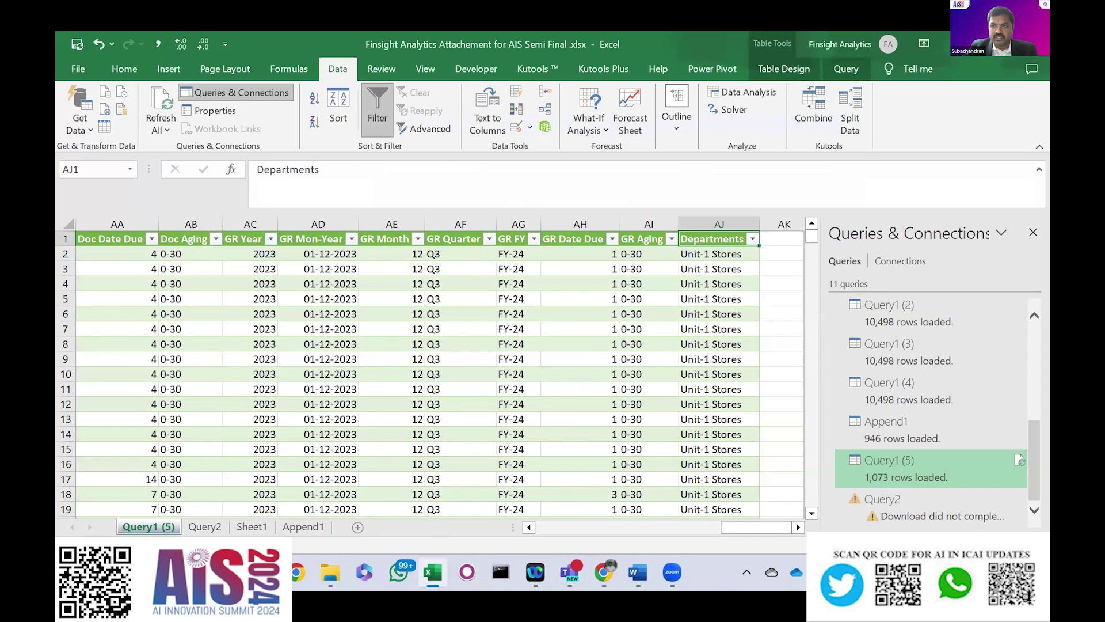
pyautogui.hotkey('ctrl', 'w')
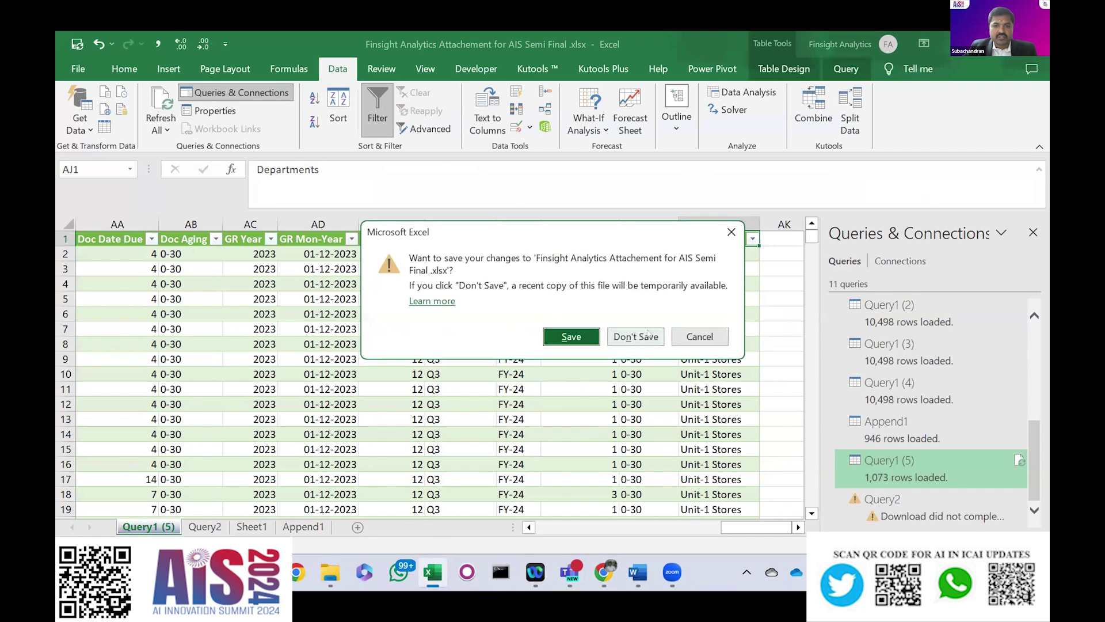
pyautogui.click(635, 337)
pyautogui.hotkey('alt', 'F4')
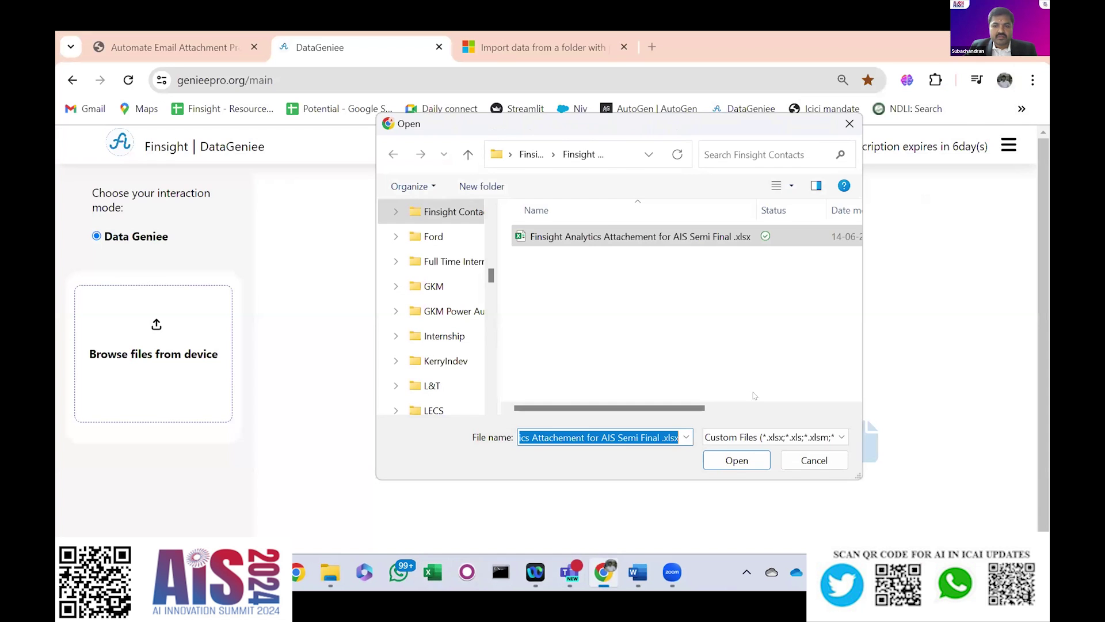
pyautogui.click(738, 462)
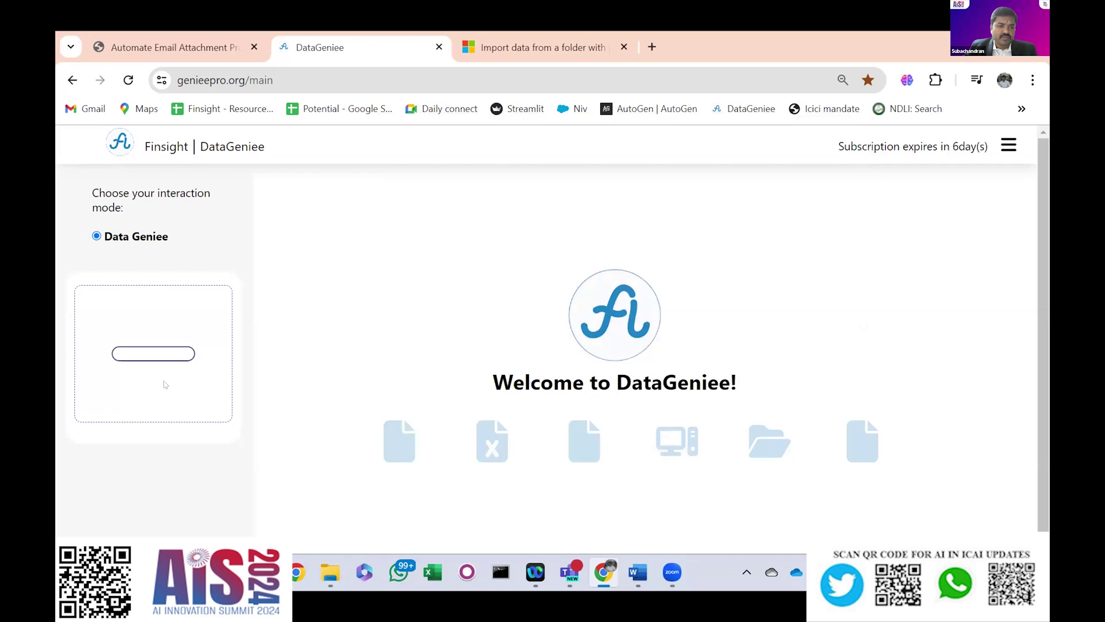
pyautogui.click(136, 409)
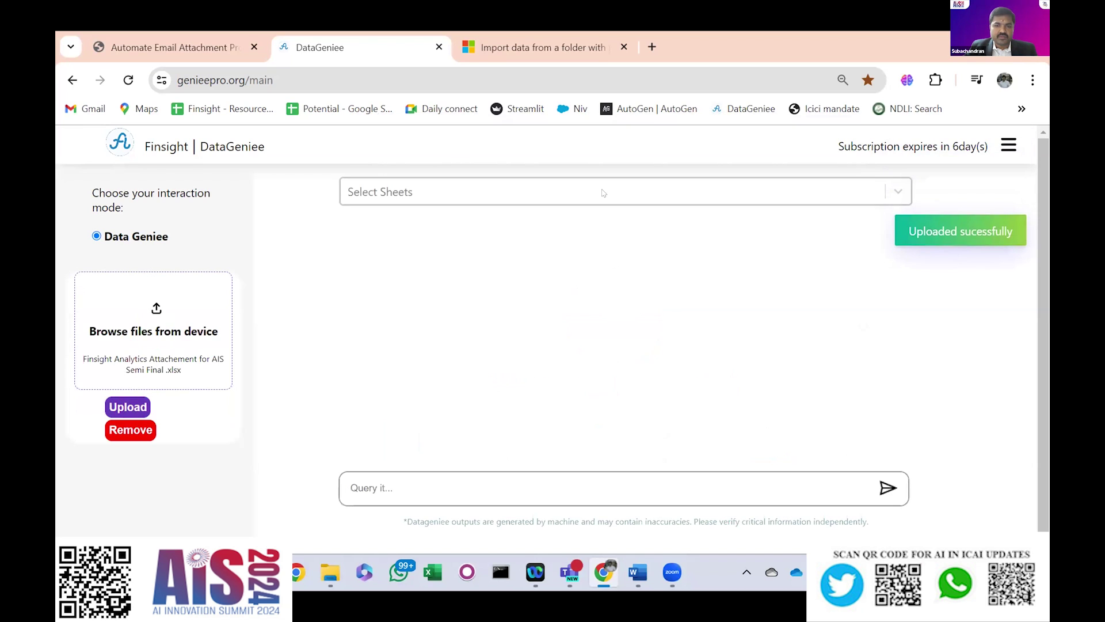
# Step: Select the Query1 (5) sheet of the uploaded workbook for querying, and view the end of its data preview
pyautogui.click(603, 192)
pyautogui.press('Down')
pyautogui.press('Down')
pyautogui.press('Down')
pyautogui.press('Down')
pyautogui.press('Down')
pyautogui.press('Return')
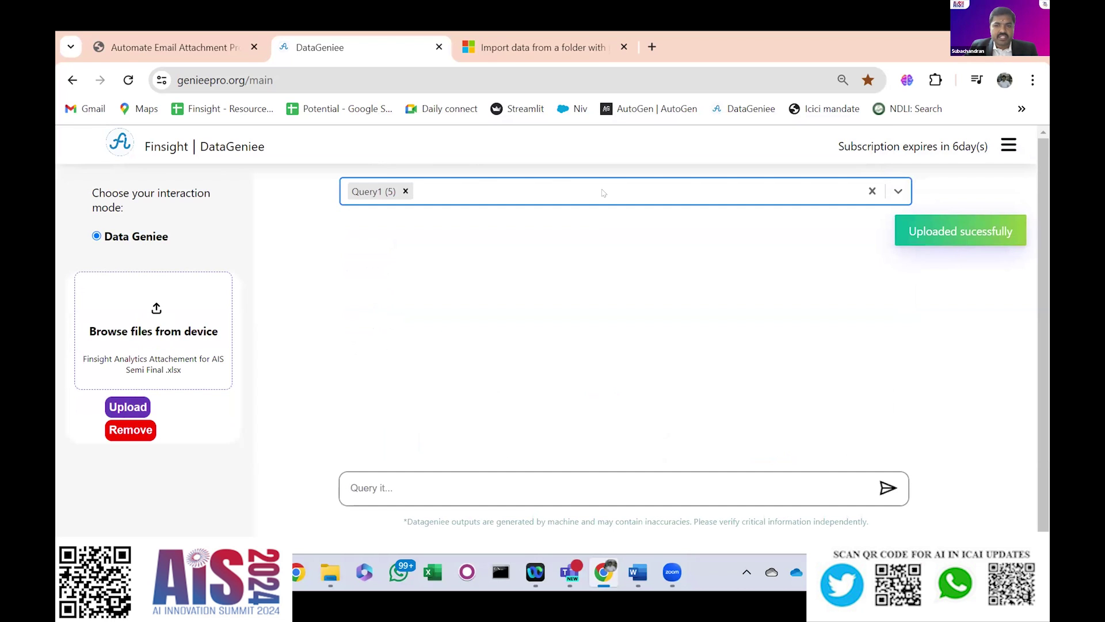
pyautogui.moveTo(987, 333); pyautogui.dragTo(989, 286)
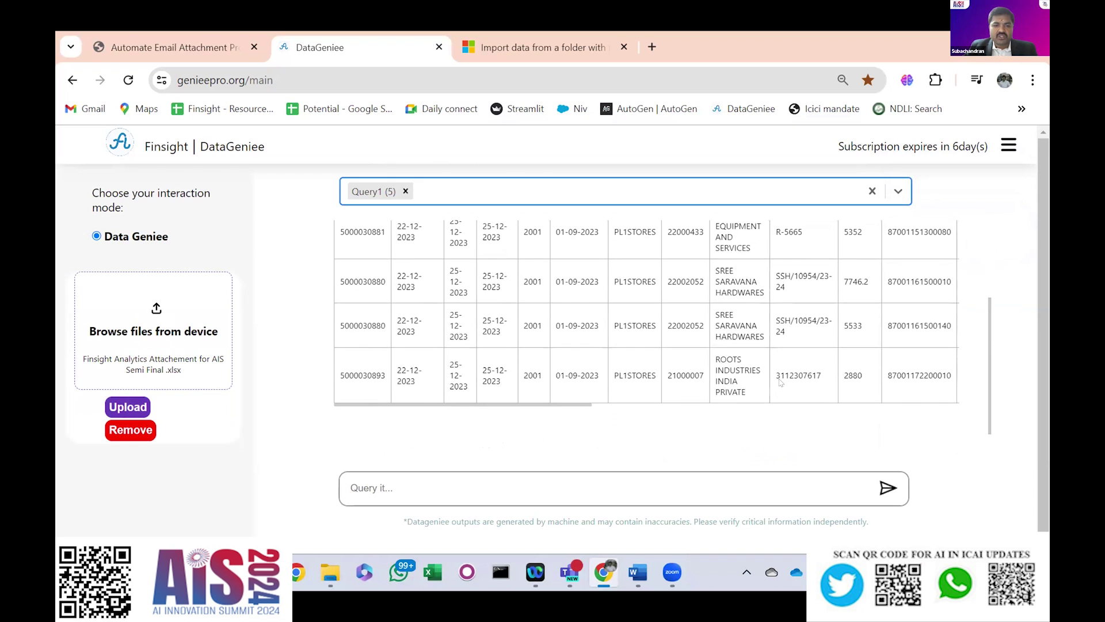
# Step: Copy "Summarise the amount in Doc Aging and show in a line chart" from the Word document and submit it as a DataGeniee query
pyautogui.hotkey('alt', 'Tab')
pyautogui.hotkey('alt', 'Tab')
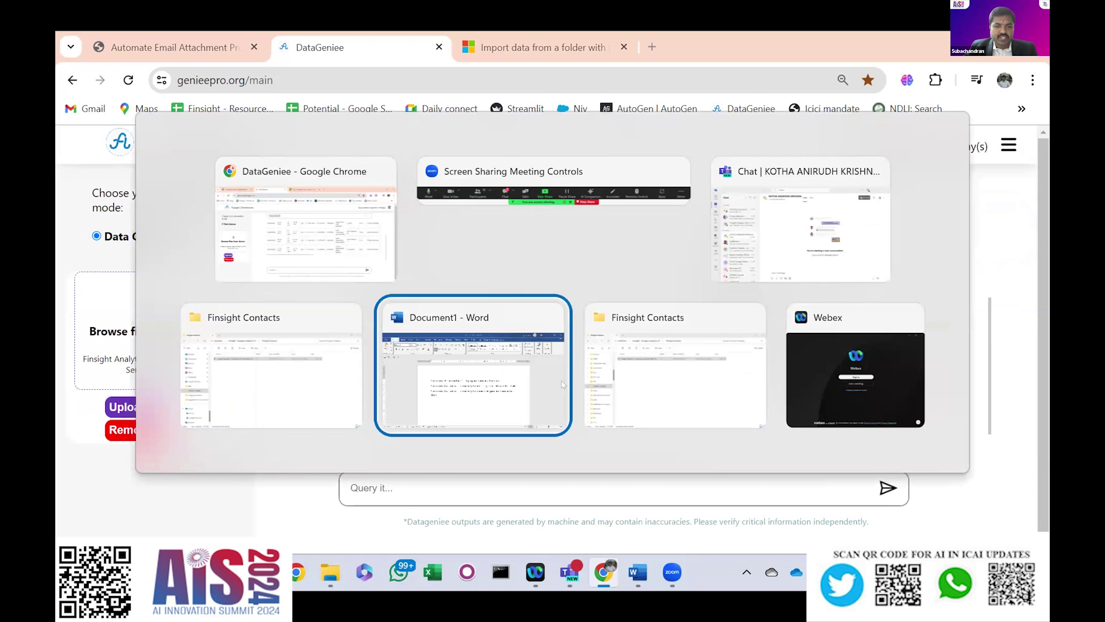
pyautogui.click(699, 294)
pyautogui.tripleClick(700, 294)
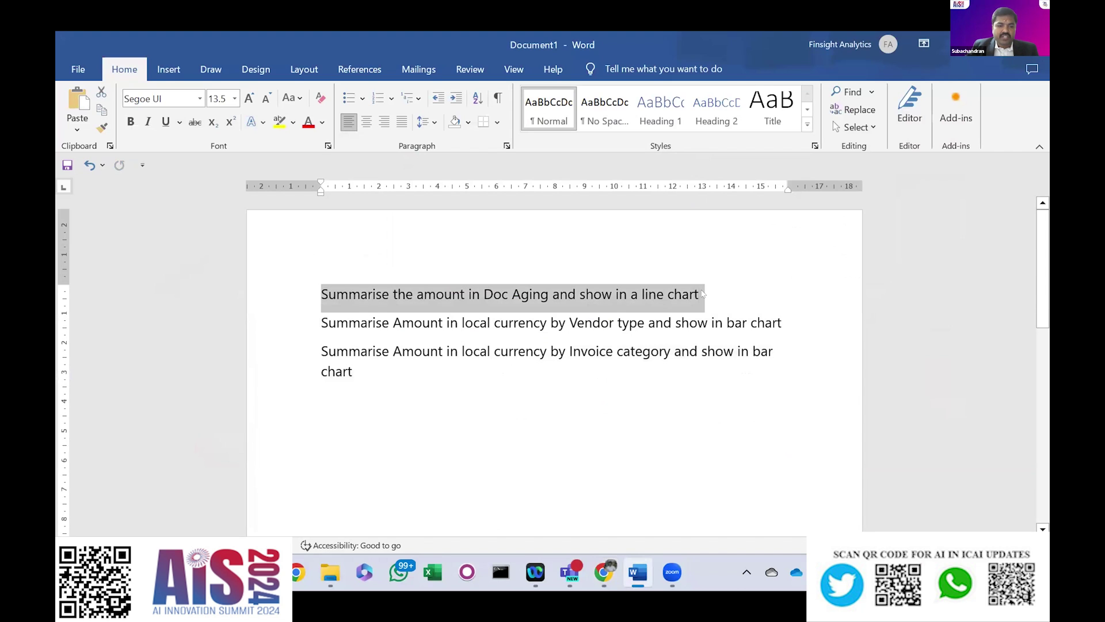
pyautogui.hotkey('ctrl', 'c')
pyautogui.hotkey('alt', 'Tab')
pyautogui.click(504, 478)
pyautogui.hotkey('ctrl', 'v')
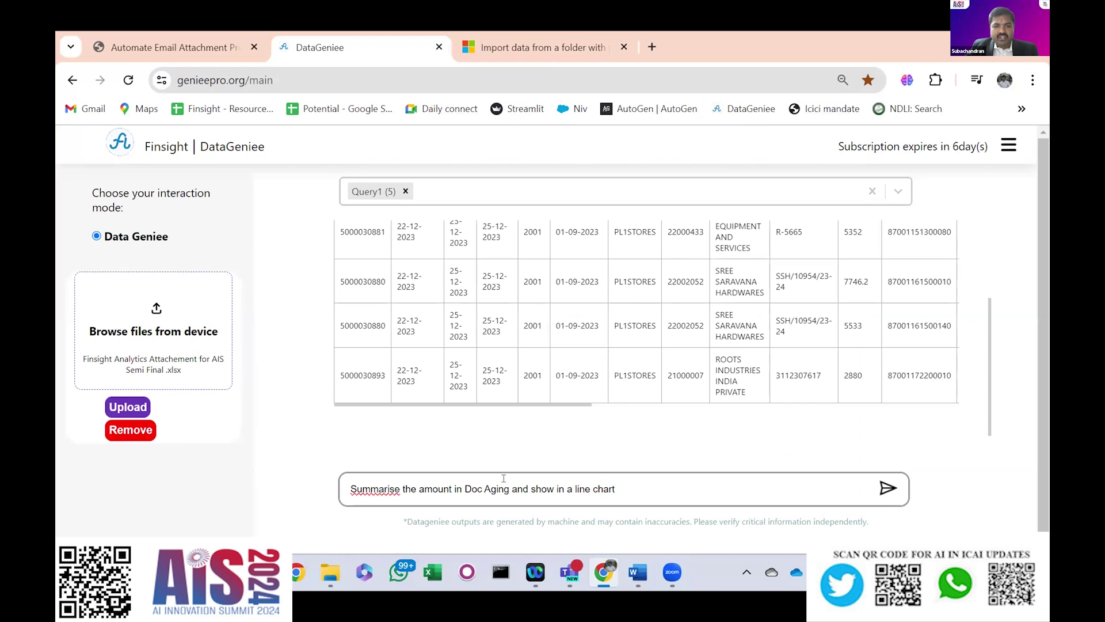
pyautogui.press('Return')
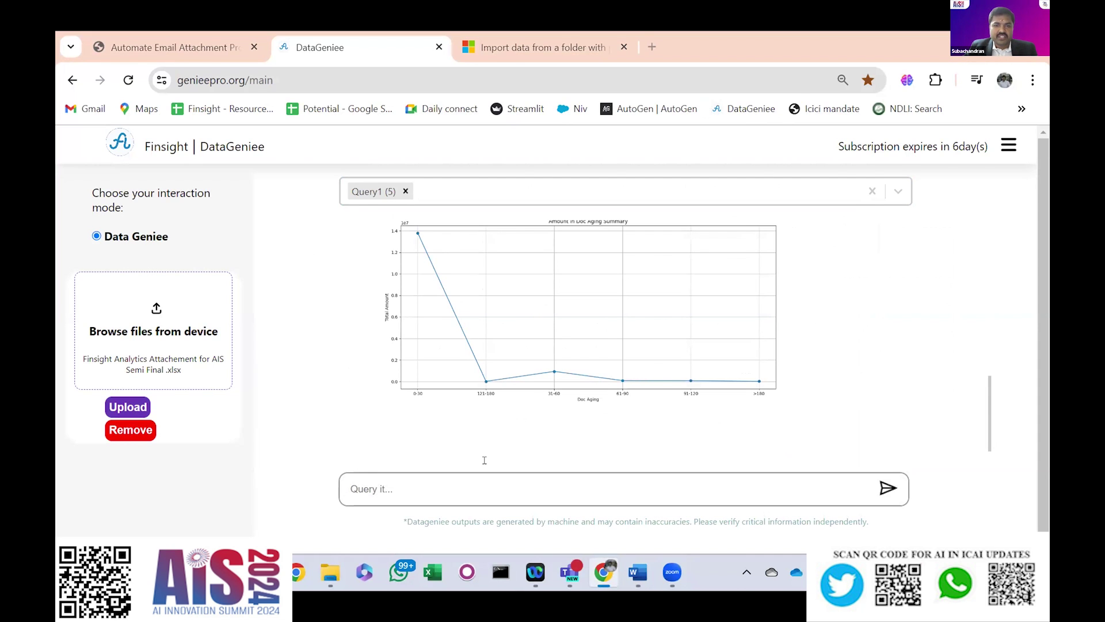
# Step: Switch to the Word document and copy "Summarise the amount in Doc Aging and show" from the first prompt
pyautogui.hotkey('alt', 'Tab')
pyautogui.click(317, 328)
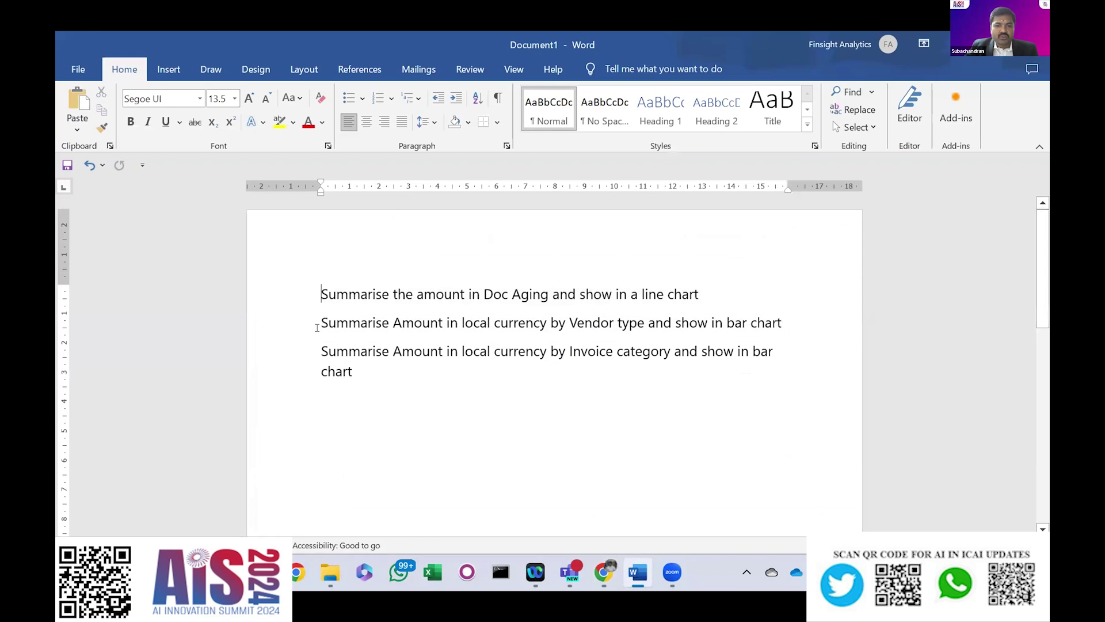
pyautogui.hotkey('ctrl', 'shift', 'Right')
pyautogui.hotkey('ctrl', 'shift', 'Right')
pyautogui.hotkey('ctrl', 'shift', 'Right')
pyautogui.hotkey('ctrl', 'shift', 'Right')
pyautogui.hotkey('ctrl', 'shift', 'Right')
pyautogui.hotkey('ctrl', 'shift', 'Right')
pyautogui.hotkey('ctrl', 'shift', 'Right')
pyautogui.hotkey('ctrl', 'shift', 'Right')
pyautogui.hotkey('ctrl', 'c')
# Step: Return to DataGeniee and submit the query "Summarise the amount in Doc Aging and show in table"
pyautogui.hotkey('alt', 'Tab')
pyautogui.click(343, 495)
pyautogui.hotkey('ctrl', 'v')
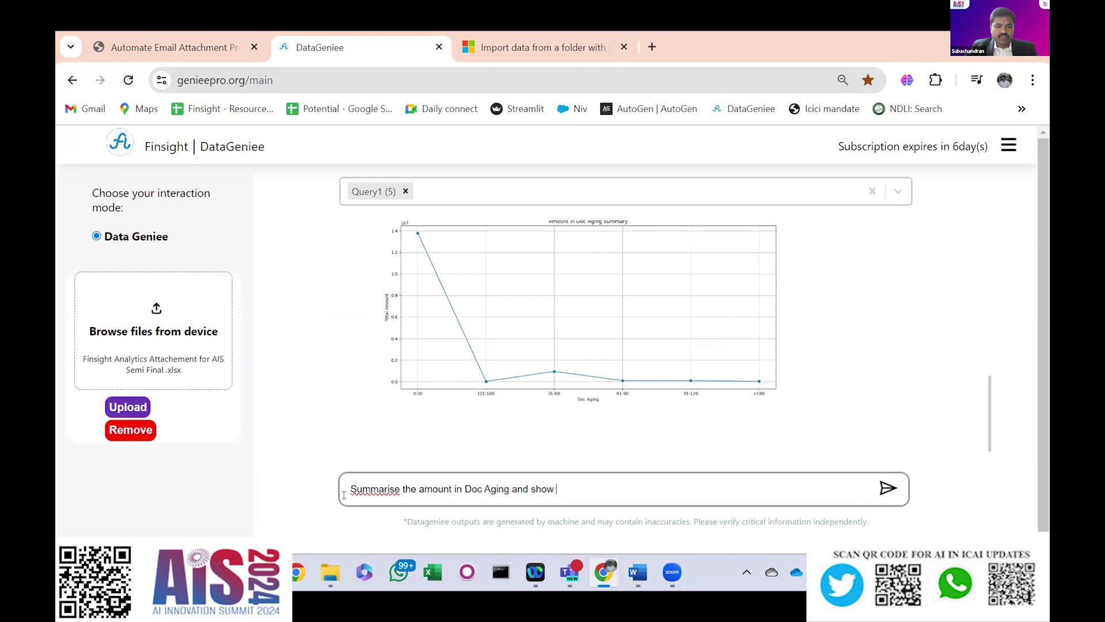
pyautogui.write('in table')
pyautogui.press('Return')
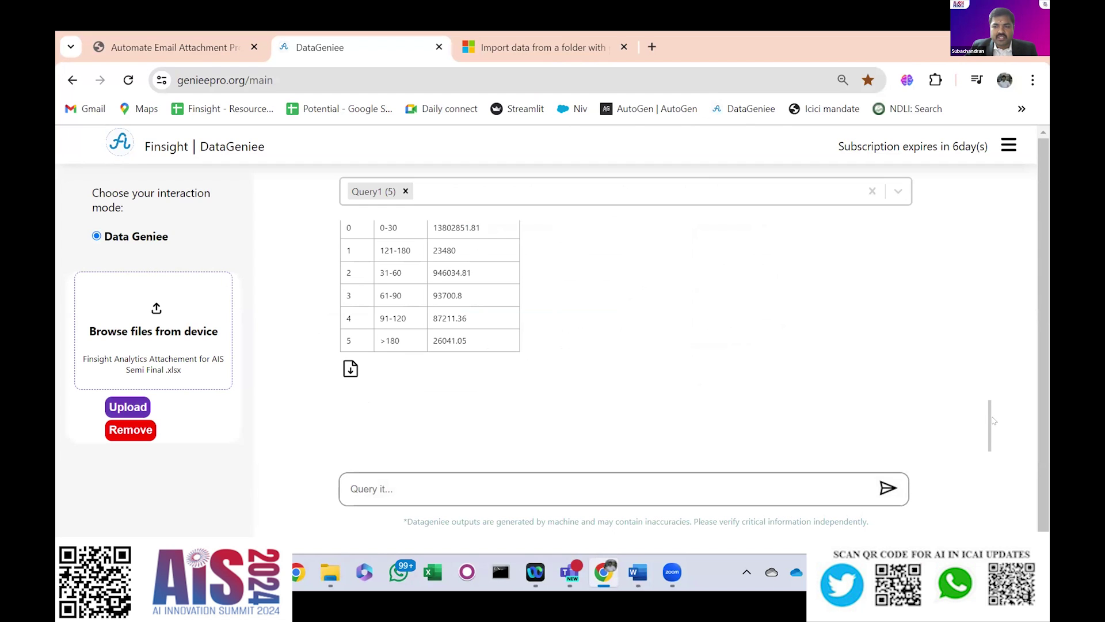
# Step: Copy "Summarise Amount in local currency by Vendor type and show in bar chart" from Word, submit it in DataGeniee and view the chart
pyautogui.hotkey('alt', 'Tab')
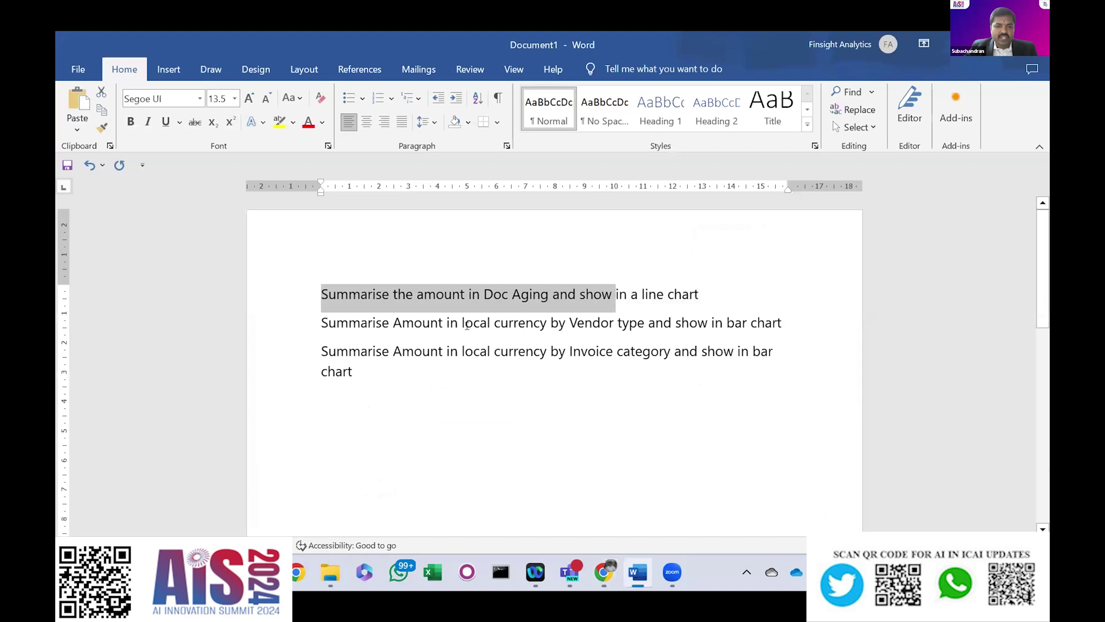
pyautogui.click(428, 321)
pyautogui.tripleClick(432, 326)
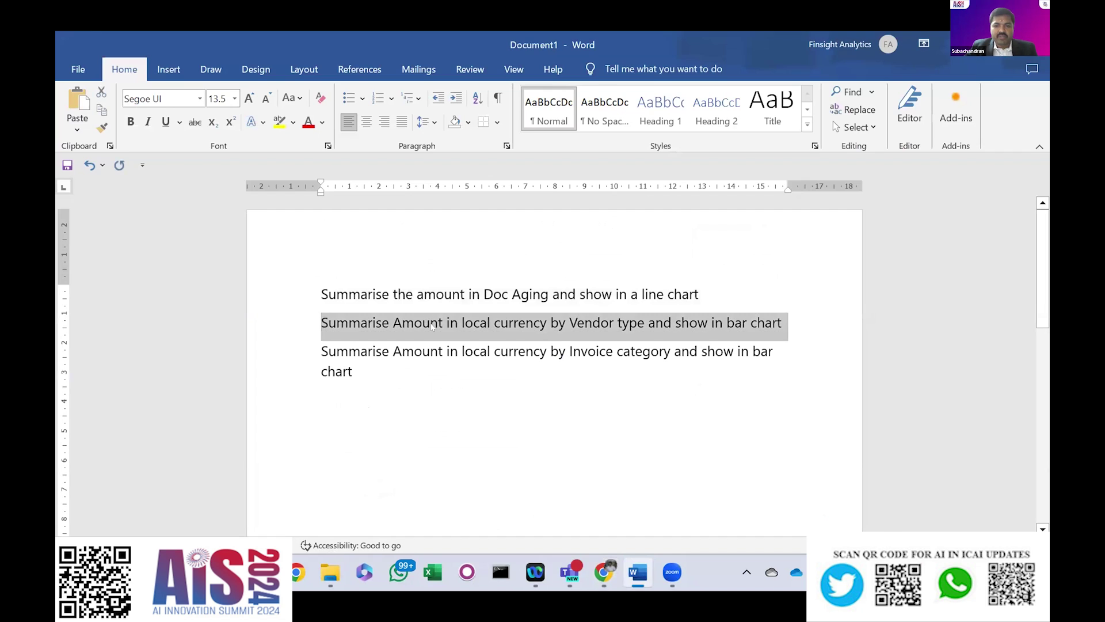
pyautogui.hotkey('ctrl', 'c')
pyautogui.hotkey('alt', 'Tab')
pyautogui.click(427, 486)
pyautogui.hotkey('ctrl', 'v')
pyautogui.press('Return')
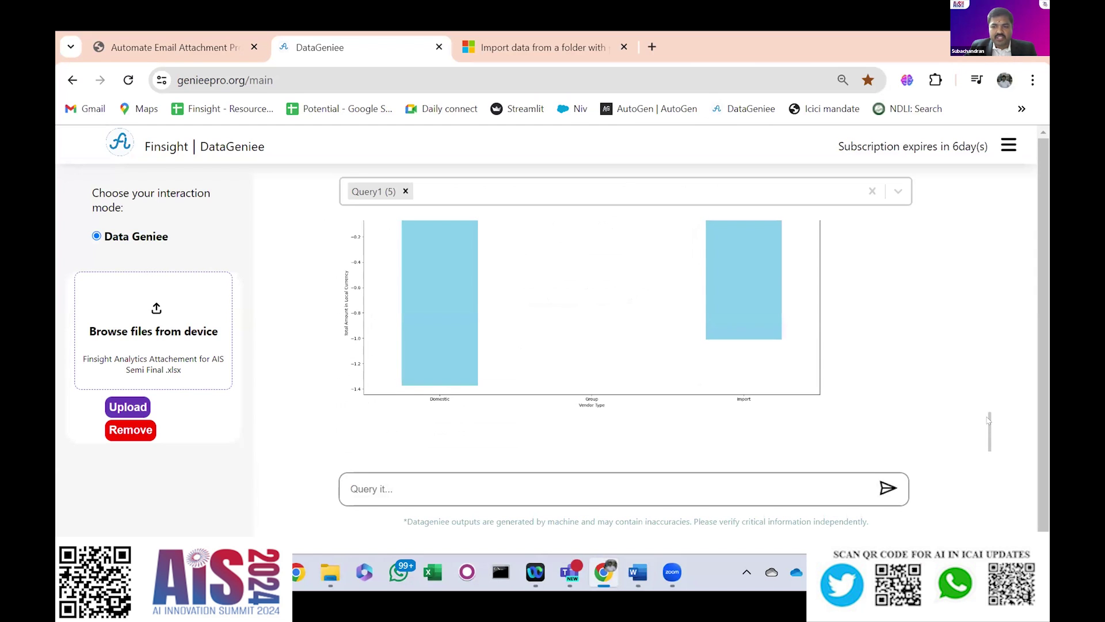
pyautogui.scroll(3, 988, 420)
pyautogui.scroll(-3, 987, 425)
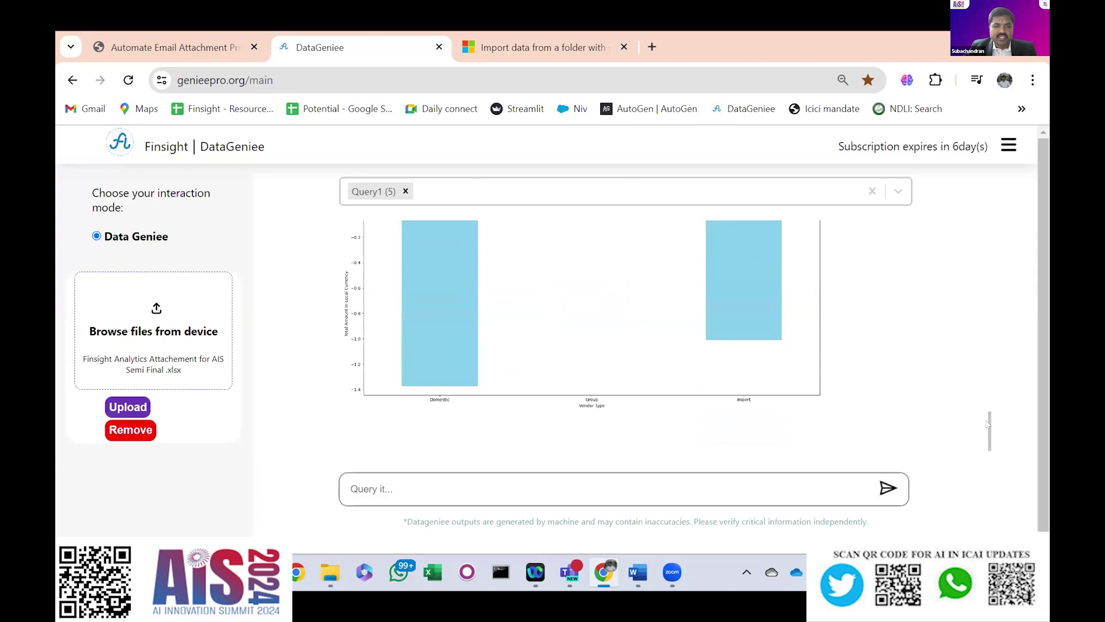
# Step: Switch to Word and select the prompt "Summarise Amount in local currency by Invoice category and show in bar chart"
pyautogui.hotkey('alt', 'Tab')
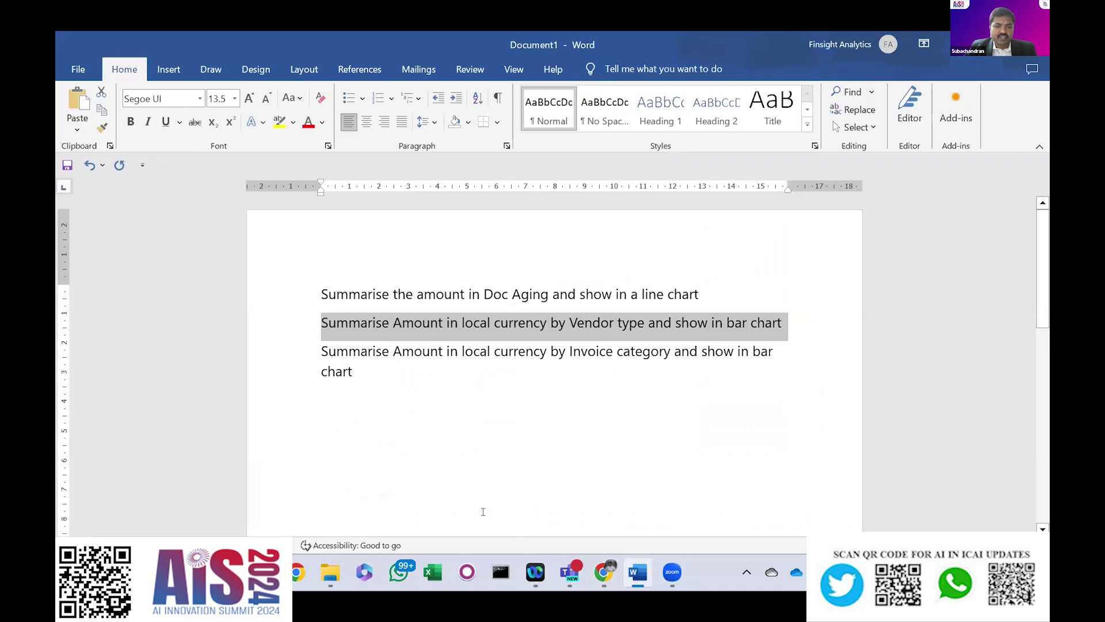
pyautogui.tripleClick(360, 375)
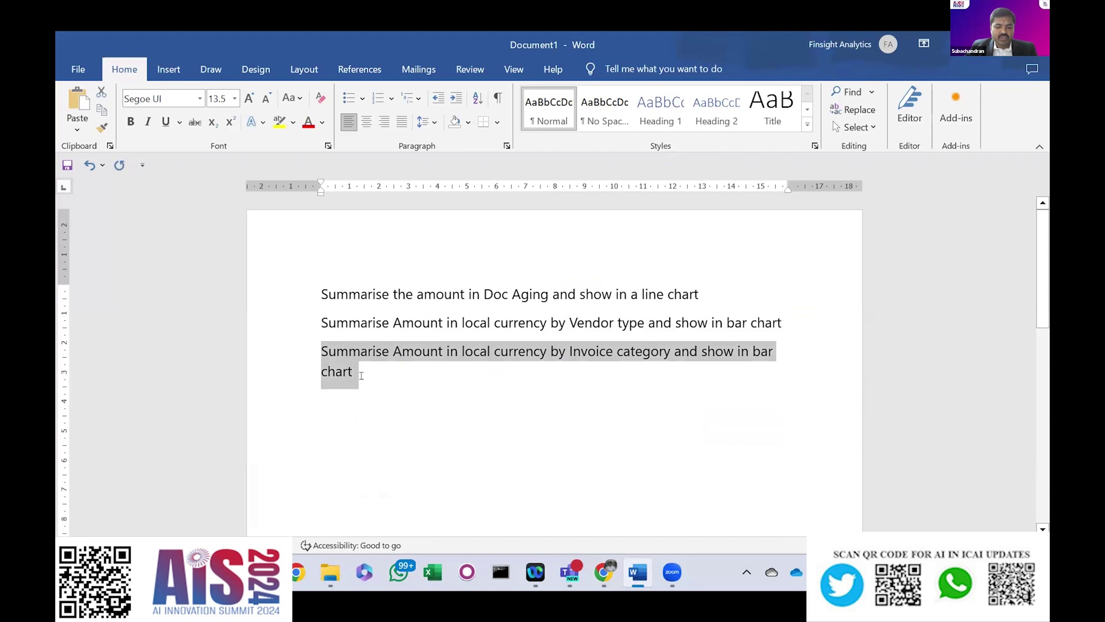